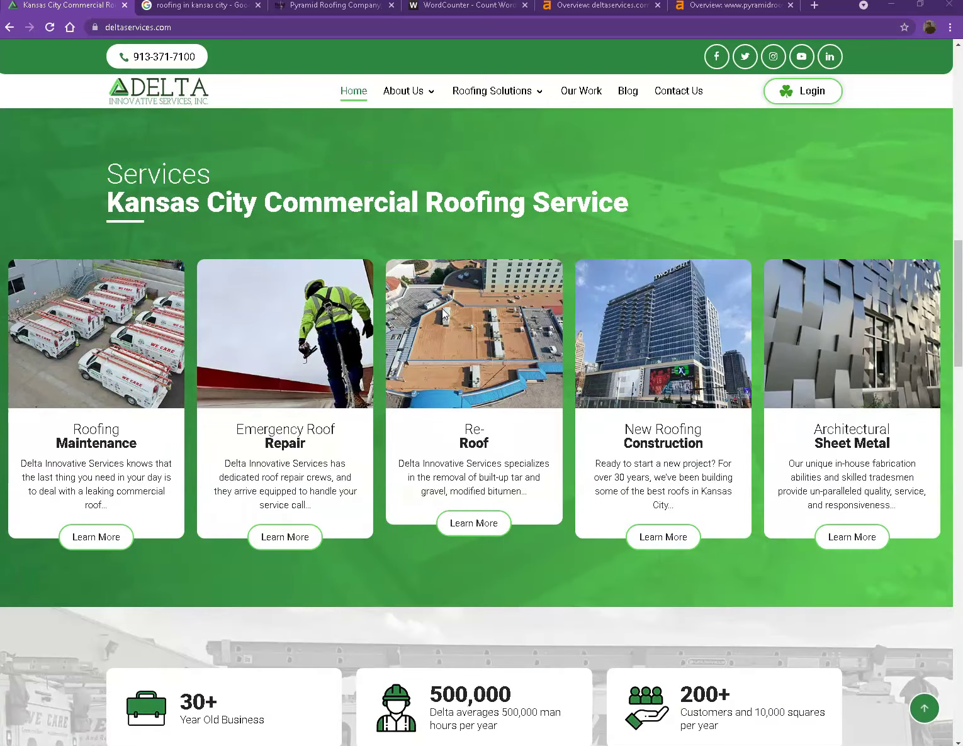
Review the Delta homepage from its services section through the testimonials and brands to the footer.
{"action": "scroll", "coordinate": [442, 316], "scroll_direction": "down", "scroll_amount": 16}
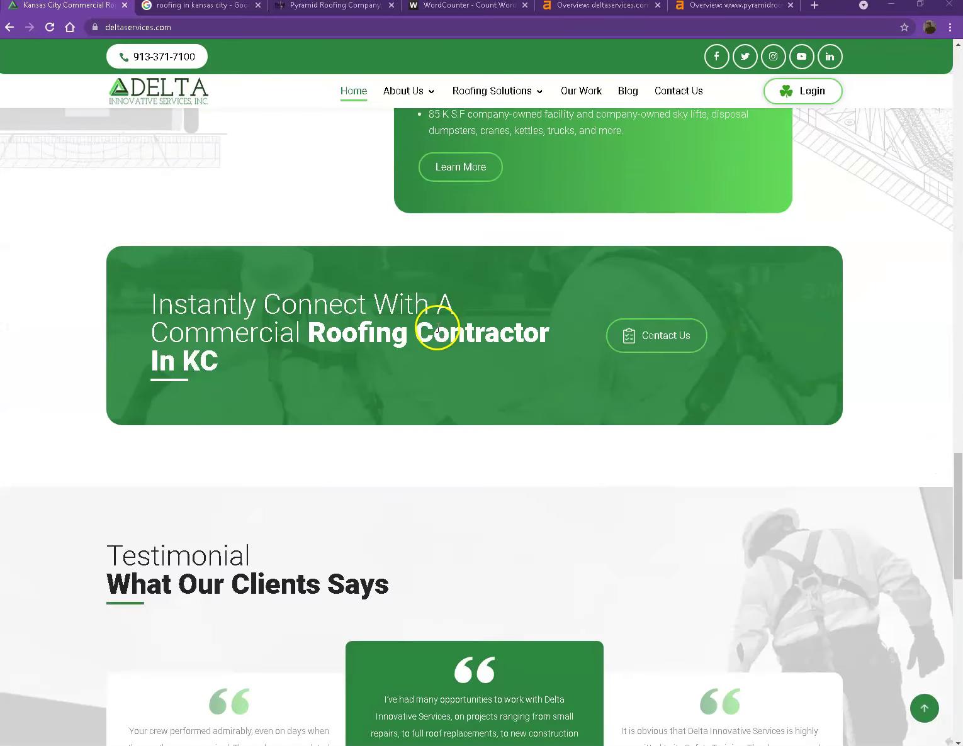
{"action": "scroll", "coordinate": [368, 338], "scroll_direction": "down", "scroll_amount": 3}
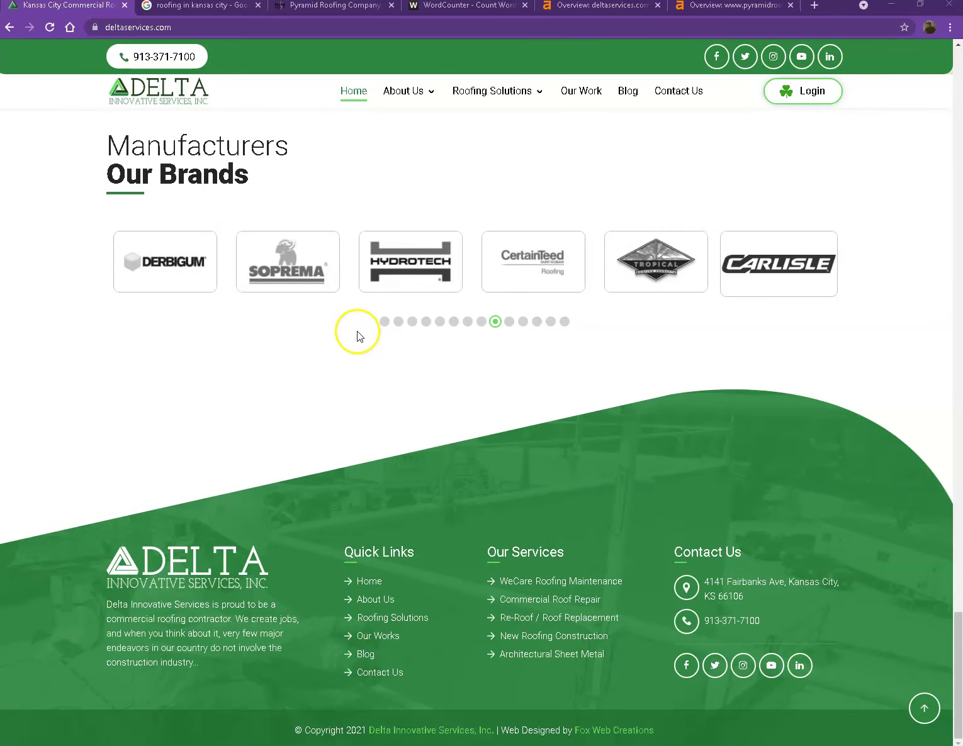
{"action": "scroll", "coordinate": [357, 340], "scroll_direction": "up", "scroll_amount": 10}
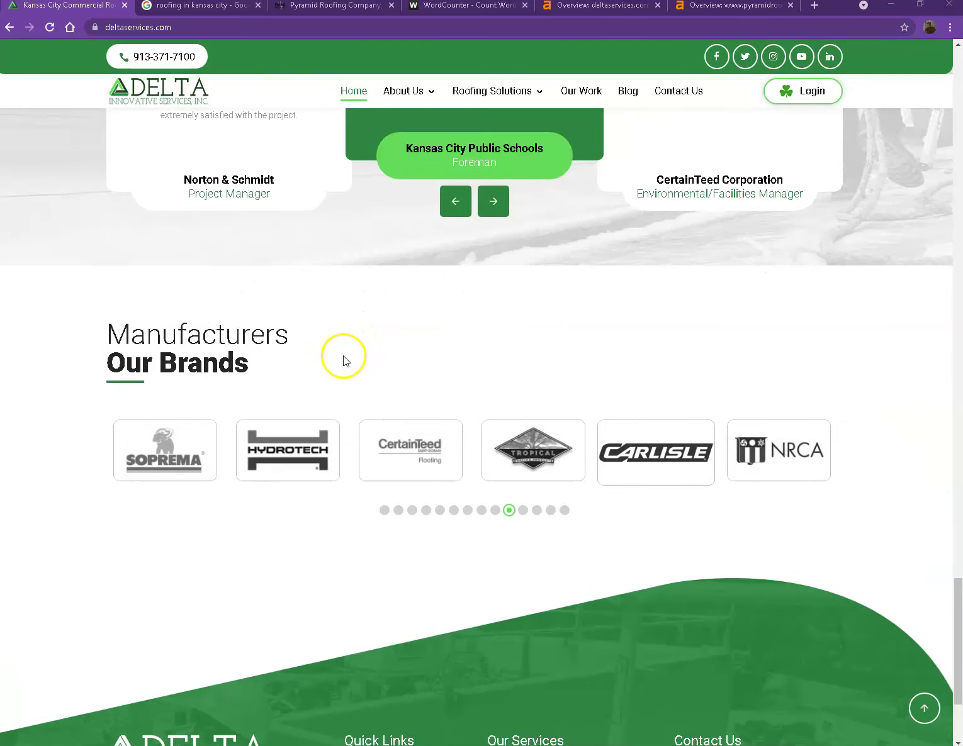
{"action": "scroll", "coordinate": [338, 357], "scroll_direction": "up", "scroll_amount": 12}
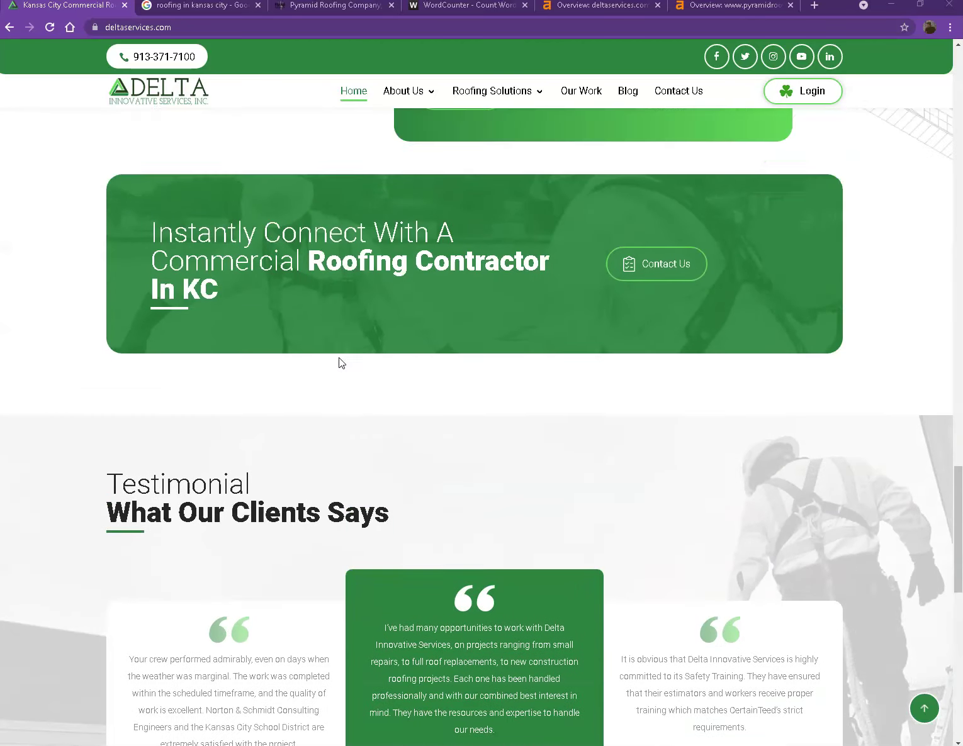
{"action": "scroll", "coordinate": [339, 357], "scroll_direction": "up", "scroll_amount": 10}
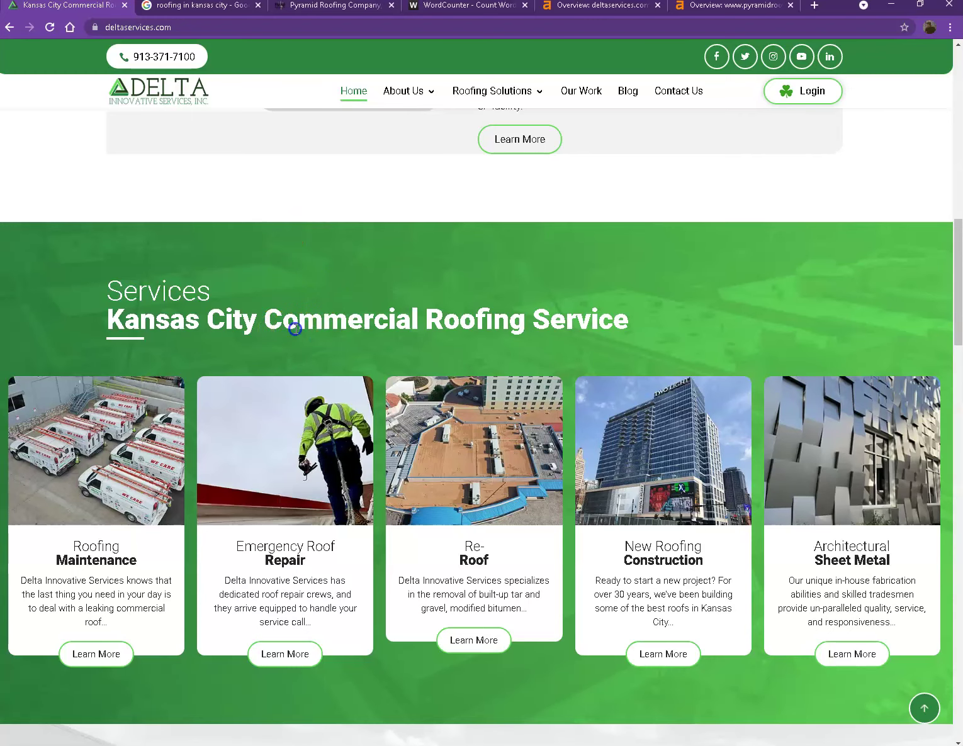
Copy all text of the Delta homepage into WordCounter to check its word count, and return to the homepage.
{"action": "key", "text": "ctrl+a"}
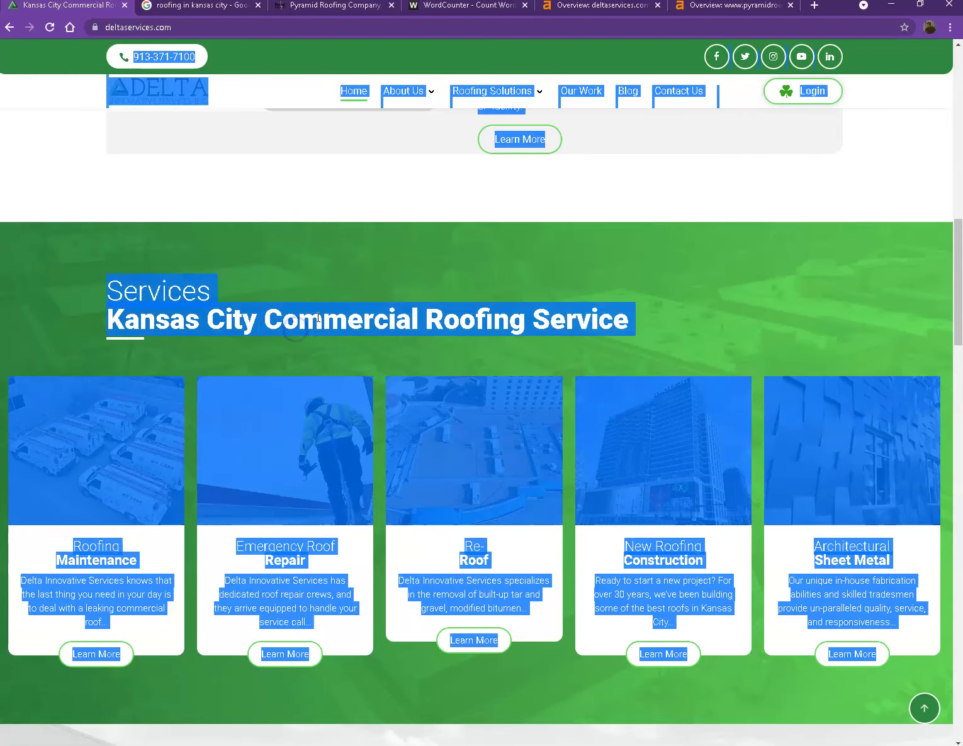
{"action": "left_click", "coordinate": [463, 7]}
{"action": "key", "text": "ctrl+a"}
{"action": "key", "text": "ctrl+v"}
{"action": "scroll", "coordinate": [311, 268], "scroll_direction": "up", "scroll_amount": 15}
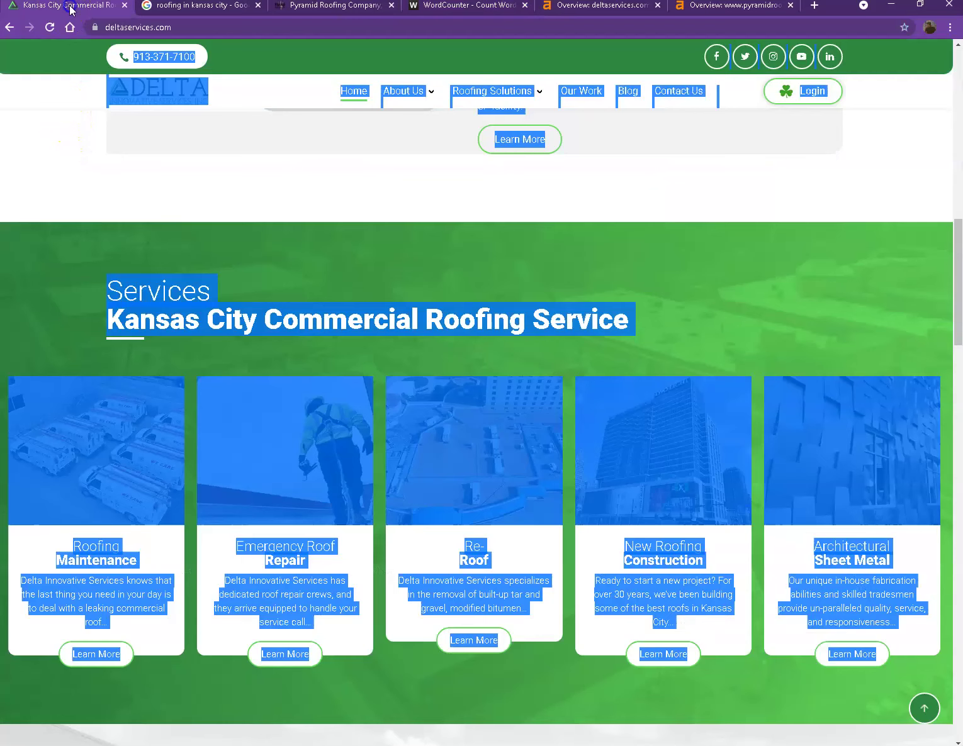
{"action": "left_click", "coordinate": [69, 6]}
{"action": "left_click", "coordinate": [126, 238]}
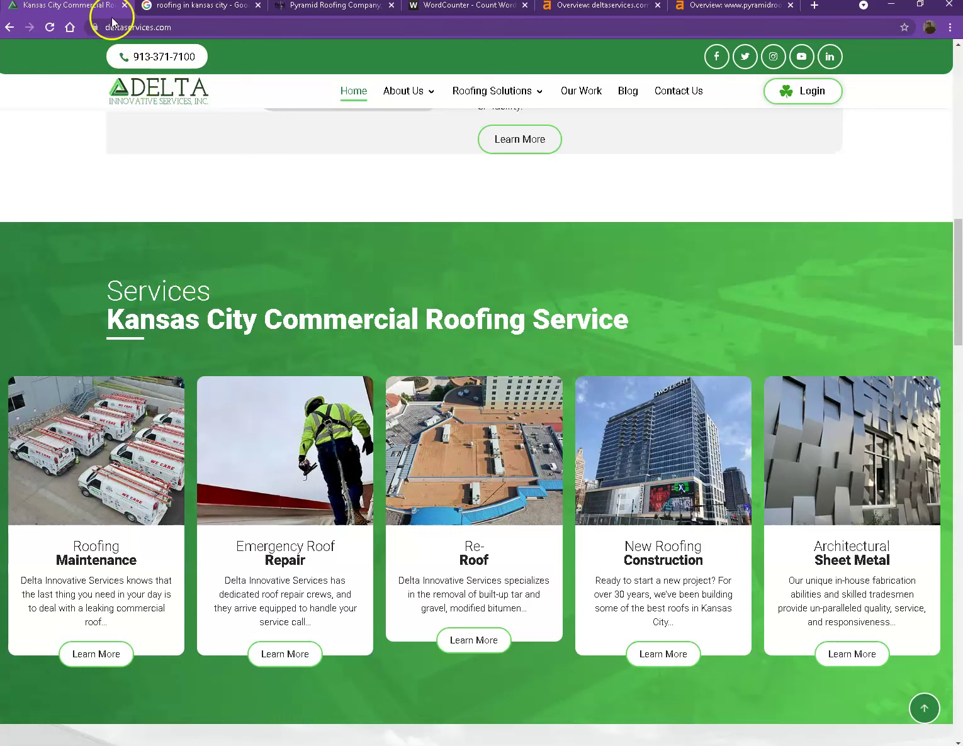
Compare the Delta homepage with the business listings in the Google results for "roofing in kansas city".
{"action": "left_click", "coordinate": [176, 6]}
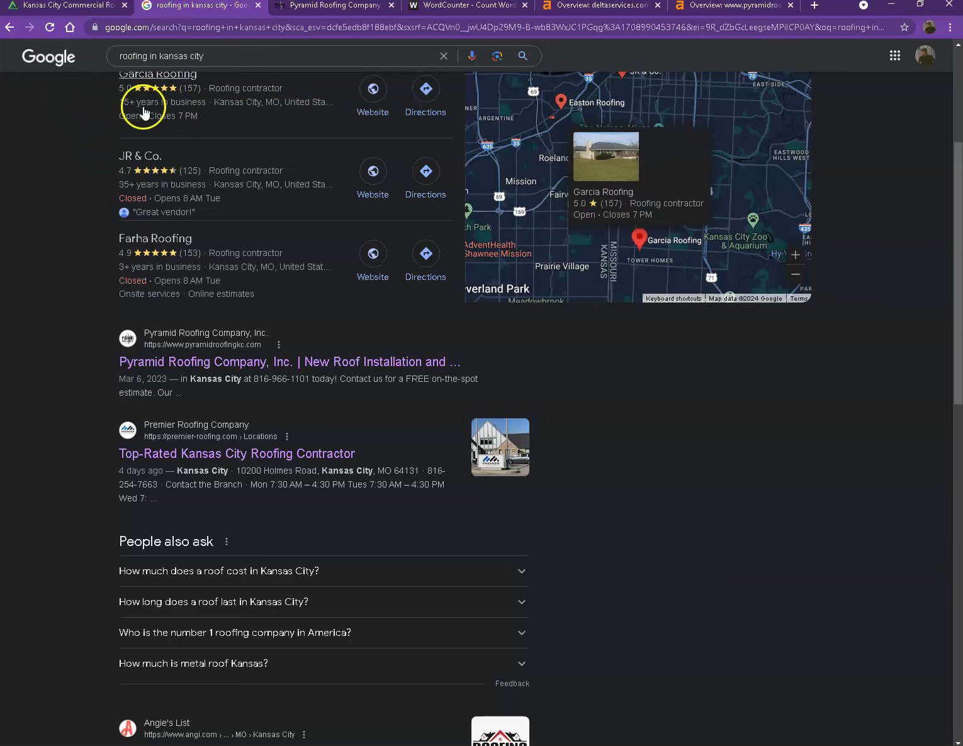
{"action": "scroll", "coordinate": [84, 203], "scroll_direction": "up", "scroll_amount": 3}
{"action": "scroll", "coordinate": [85, 202], "scroll_direction": "up", "scroll_amount": 1}
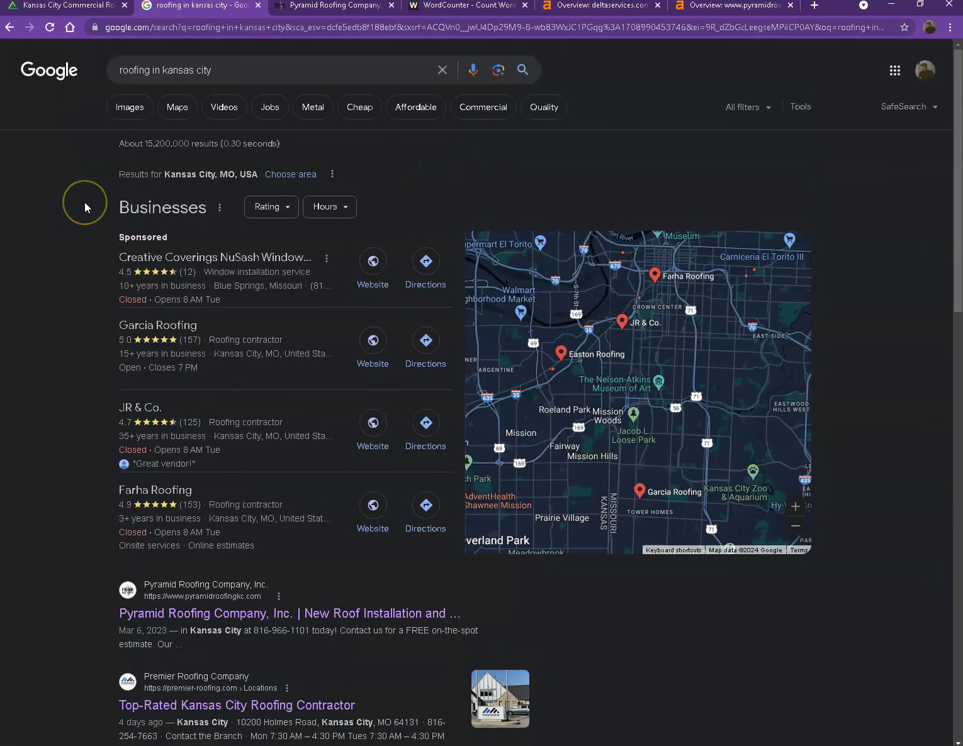
{"action": "left_click", "coordinate": [69, 6]}
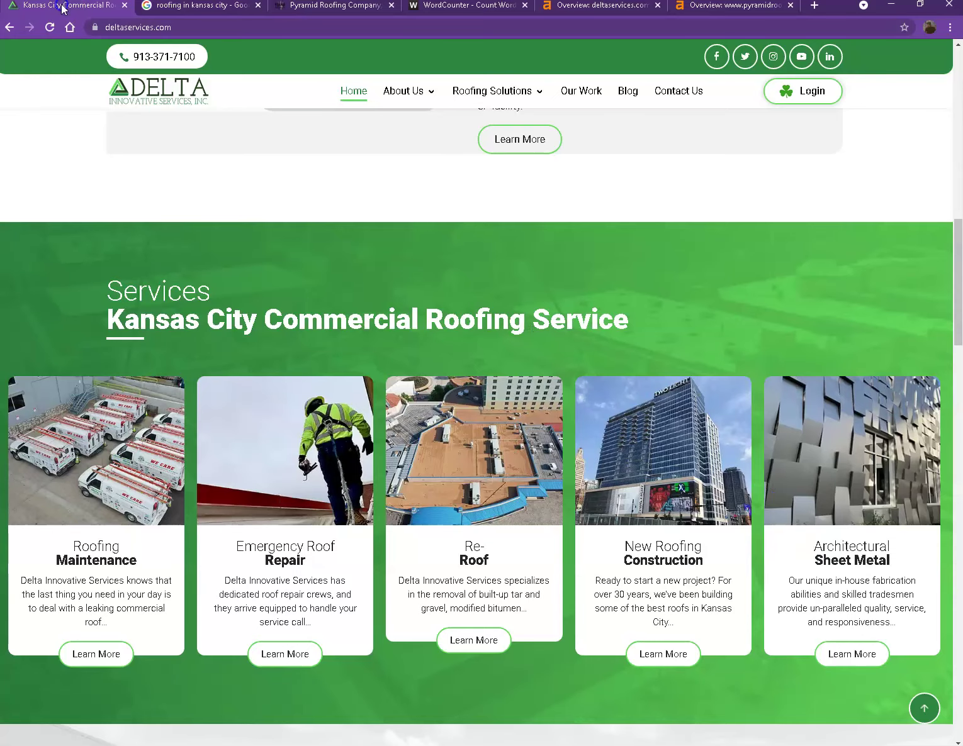
{"action": "left_click", "coordinate": [197, 6]}
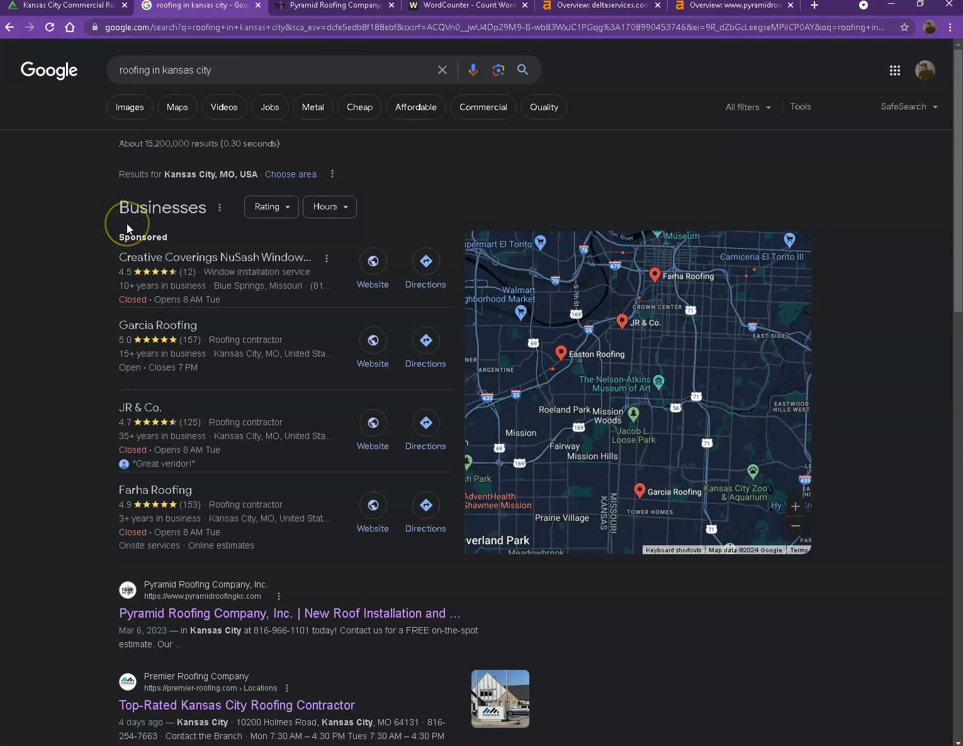
{"action": "scroll", "coordinate": [126, 223], "scroll_direction": "down", "scroll_amount": 1}
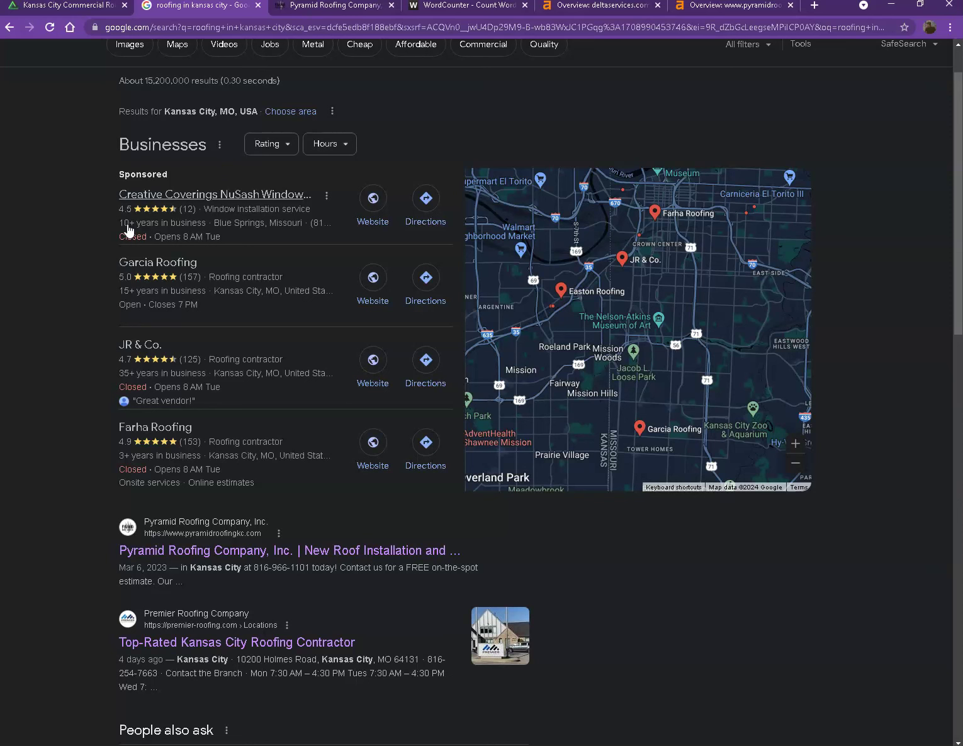
{"action": "left_click", "coordinate": [92, 245]}
{"action": "left_click", "coordinate": [71, 7]}
{"action": "left_click", "coordinate": [168, 11]}
Examine the organic Google results for "roofing in kansas city" to see which roofing companies rank.
{"action": "scroll", "coordinate": [204, 261], "scroll_direction": "down", "scroll_amount": 5}
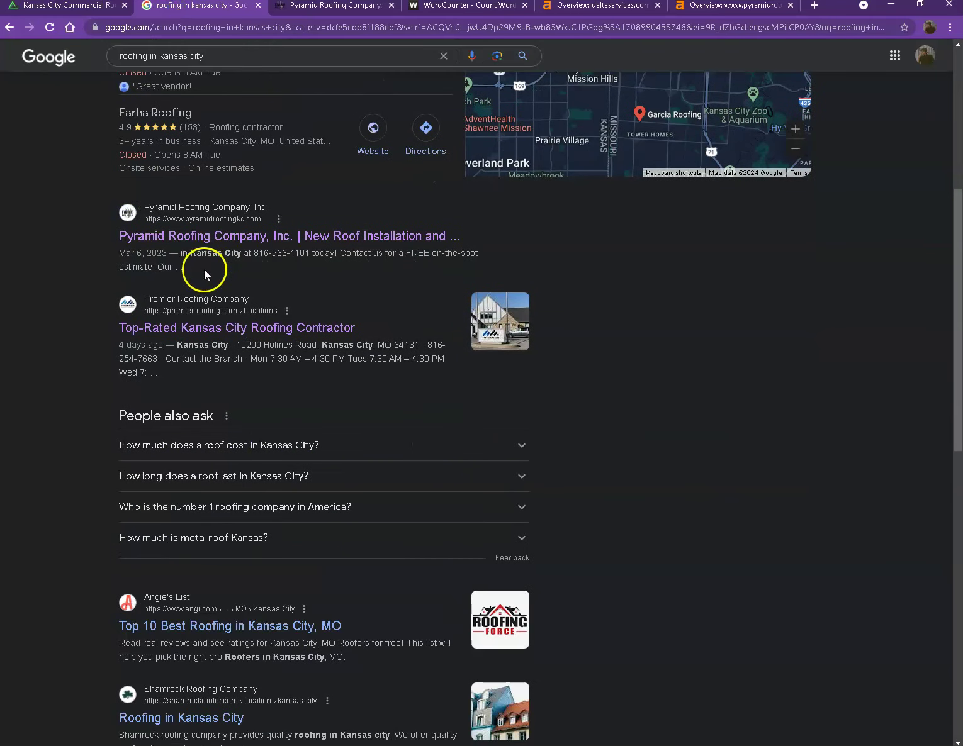
{"action": "scroll", "coordinate": [205, 275], "scroll_direction": "down", "scroll_amount": 2}
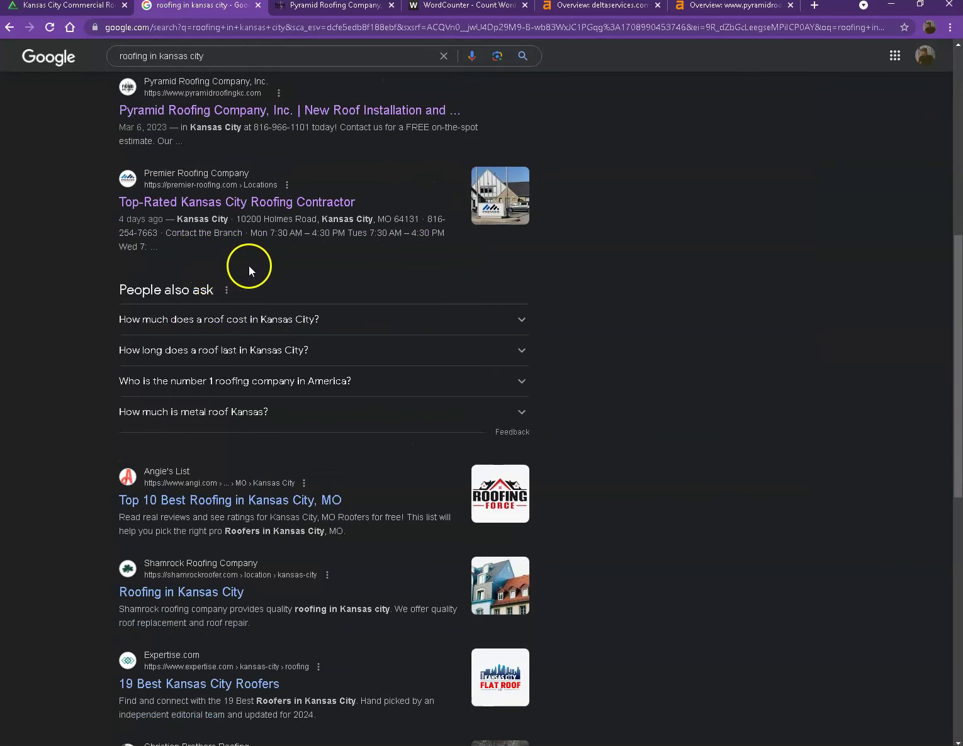
{"action": "scroll", "coordinate": [250, 272], "scroll_direction": "up", "scroll_amount": 1}
{"action": "scroll", "coordinate": [298, 286], "scroll_direction": "down", "scroll_amount": 2}
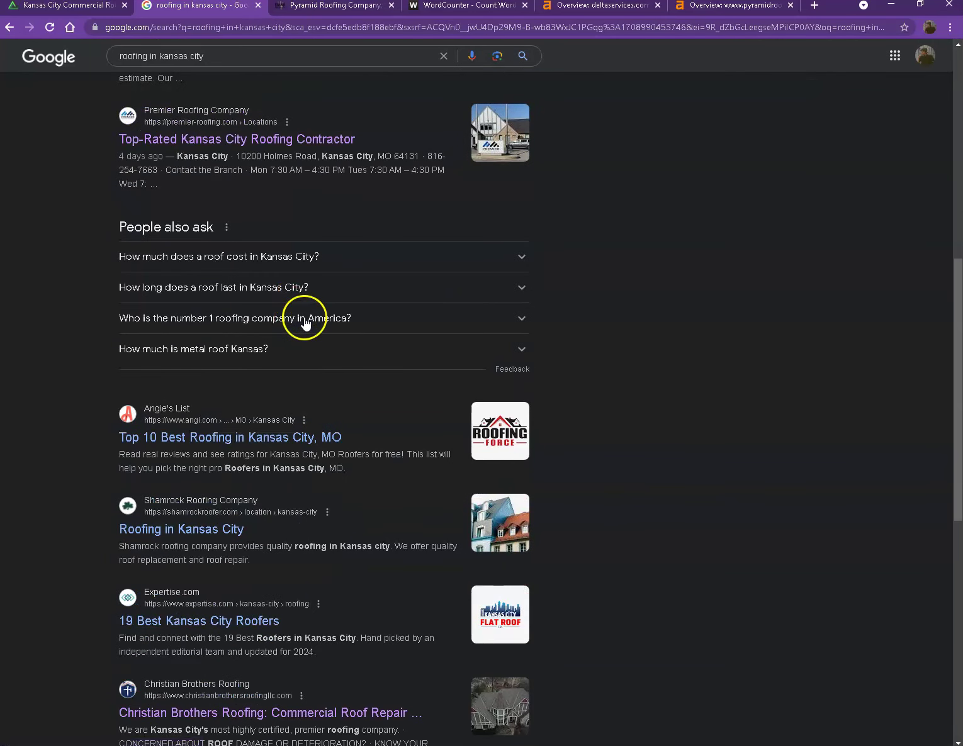
{"action": "scroll", "coordinate": [305, 322], "scroll_direction": "down", "scroll_amount": 3}
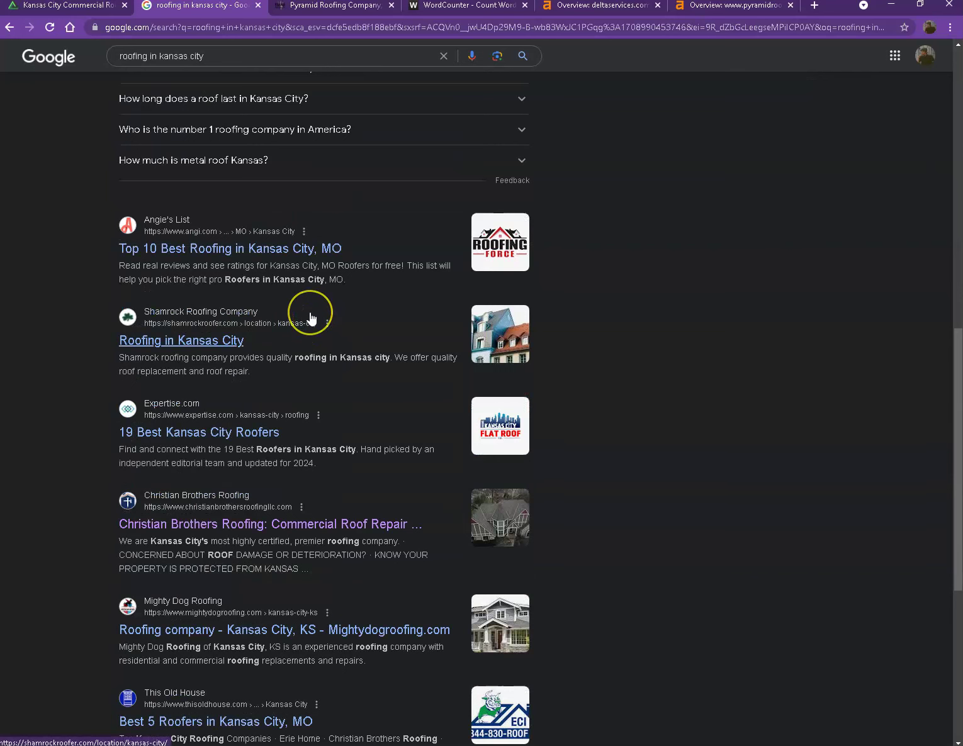
{"action": "scroll", "coordinate": [310, 317], "scroll_direction": "up", "scroll_amount": 5}
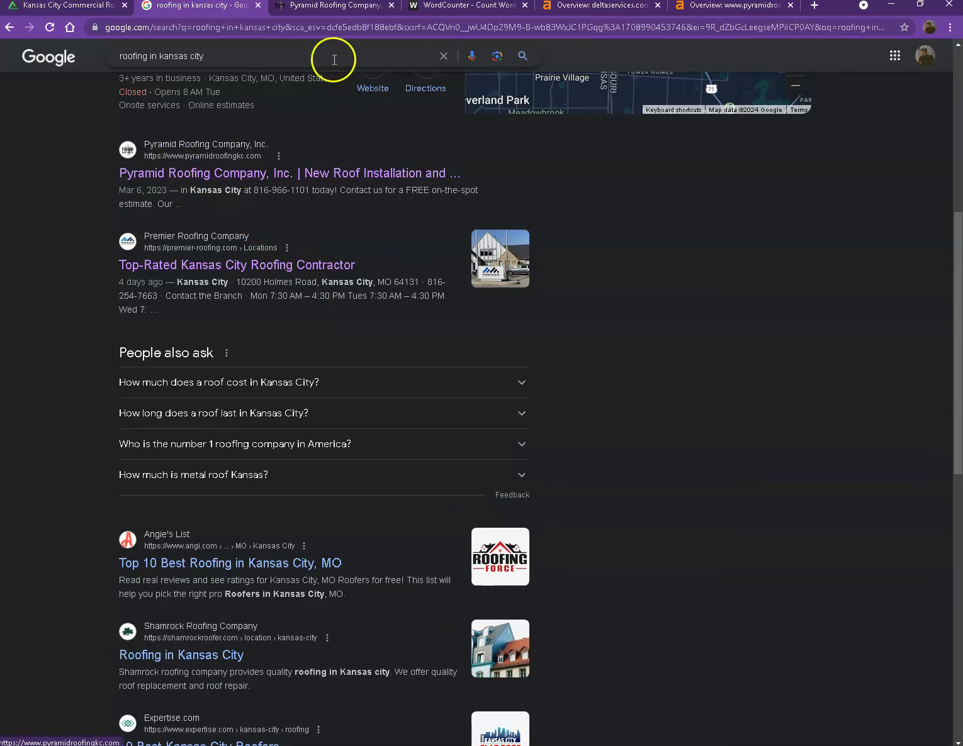
Review the Pyramid Roofing Company homepage from its navigation and estimate form down to the accreditations.
{"action": "left_click", "coordinate": [340, 8]}
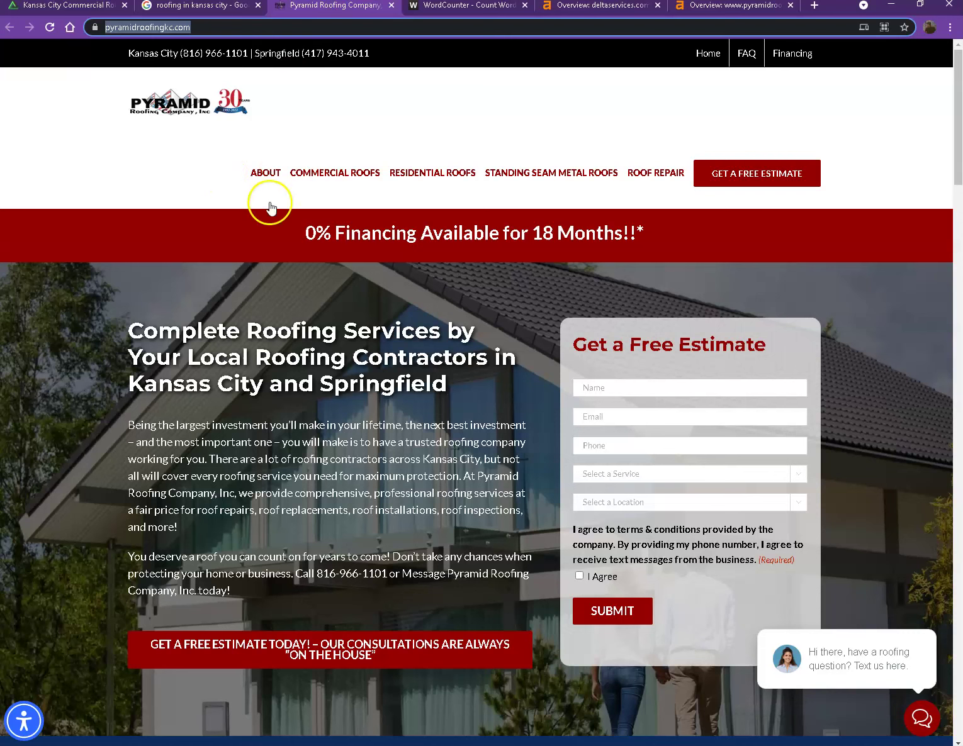
{"action": "mouse_move", "coordinate": [265, 173]}
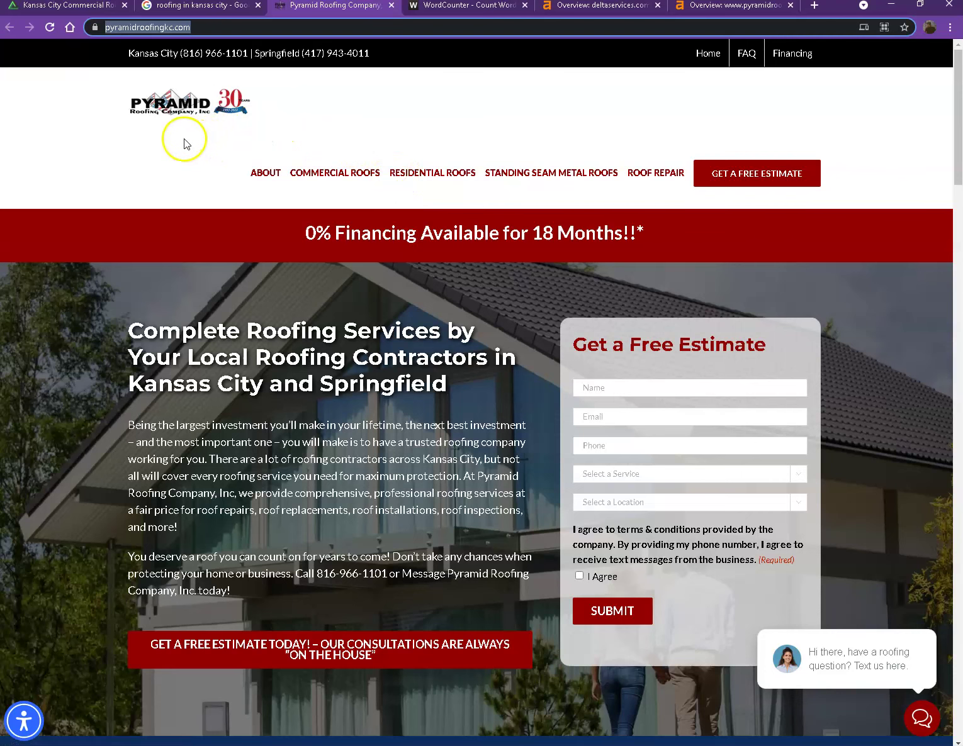
{"action": "scroll", "coordinate": [656, 226], "scroll_direction": "down", "scroll_amount": 8}
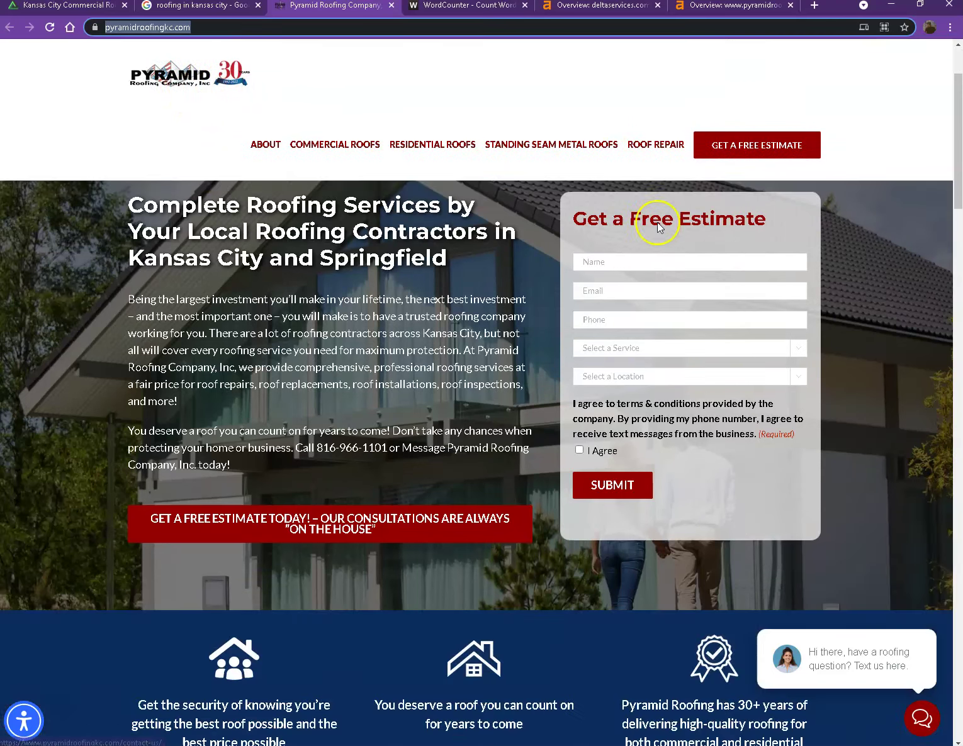
{"action": "scroll", "coordinate": [510, 251], "scroll_direction": "down", "scroll_amount": 15}
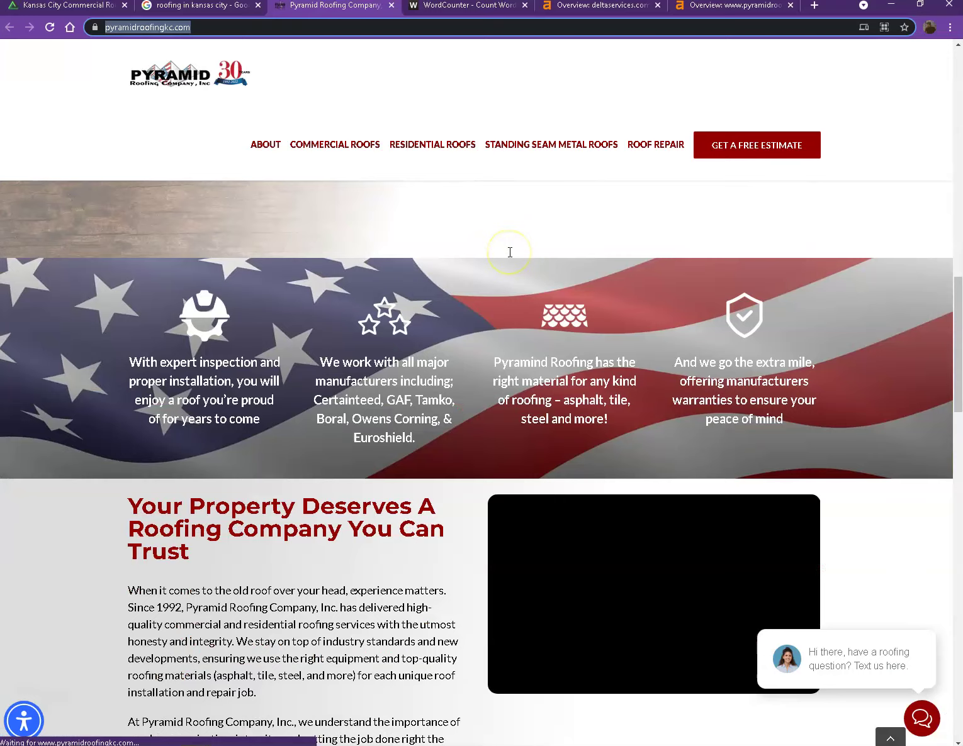
{"action": "scroll", "coordinate": [503, 255], "scroll_direction": "down", "scroll_amount": 9}
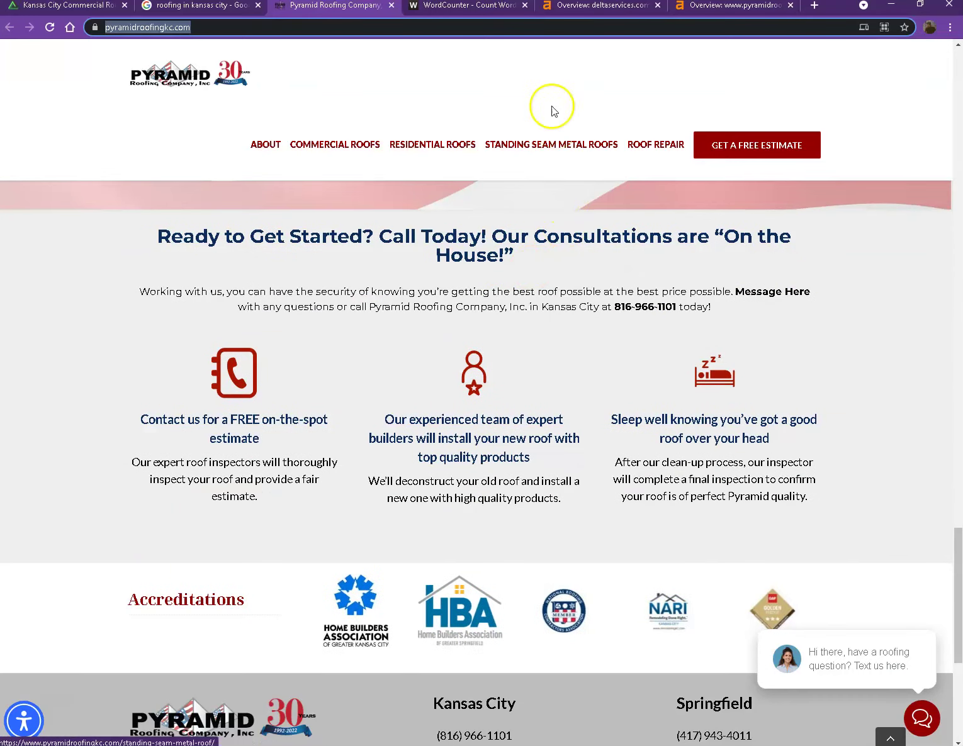
Compare the Ahrefs overviews of deltaservices.com and pyramidroofingkc.com for backlink profile and organic search metrics.
{"action": "left_click", "coordinate": [594, 8]}
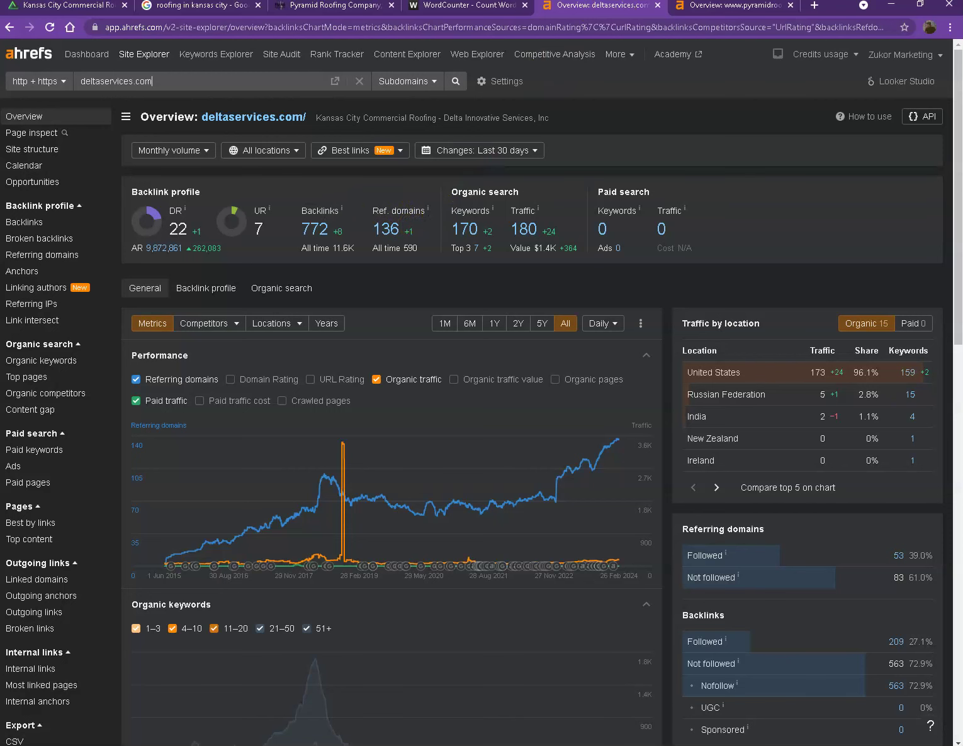
{"action": "left_click", "coordinate": [692, 5]}
{"action": "mouse_move", "coordinate": [271, 217]}
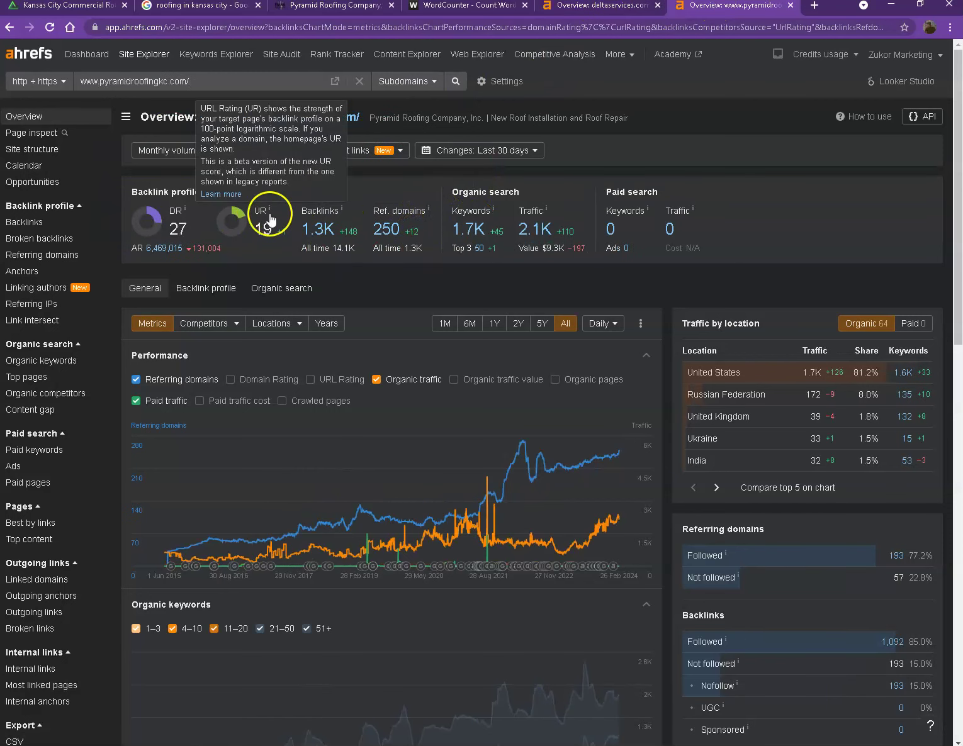
{"action": "left_click", "coordinate": [583, 9]}
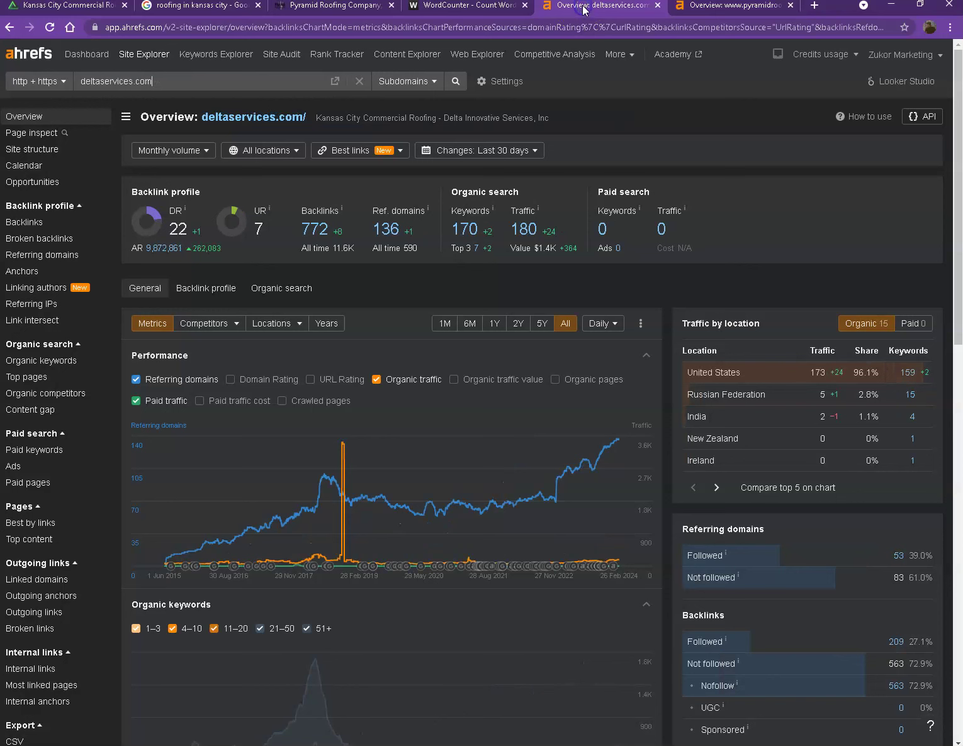
{"action": "left_click", "coordinate": [709, 8]}
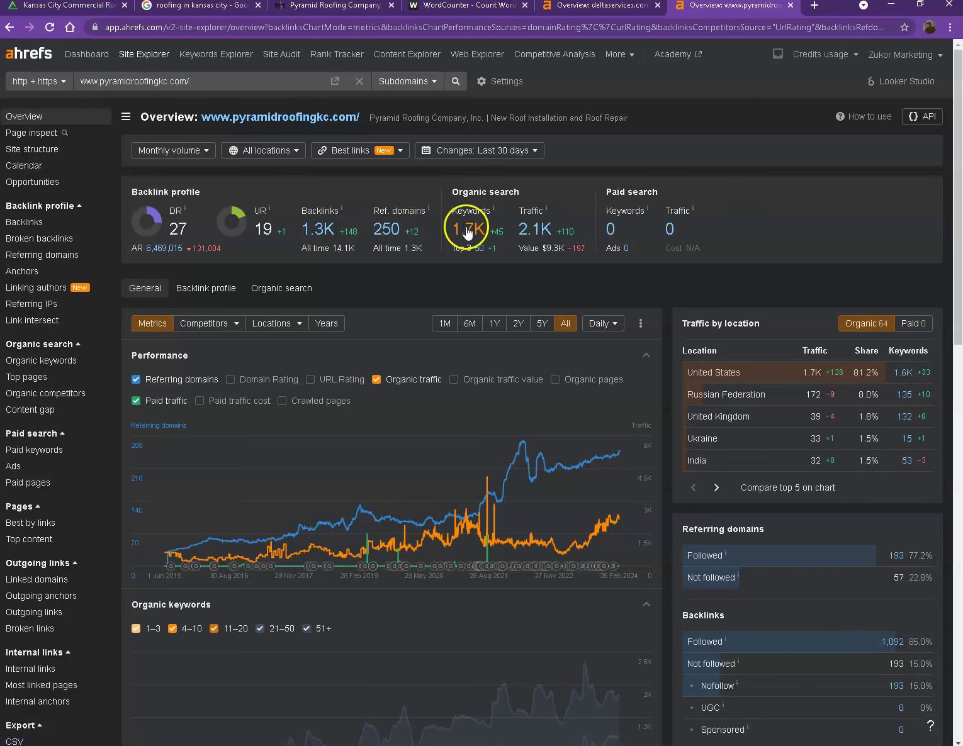
Open the referring domains and organic keywords reports for pyramidroofingkc.com in separate new tabs.
{"action": "right_click", "coordinate": [391, 231]}
{"action": "left_click", "coordinate": [431, 244]}
{"action": "right_click", "coordinate": [470, 230]}
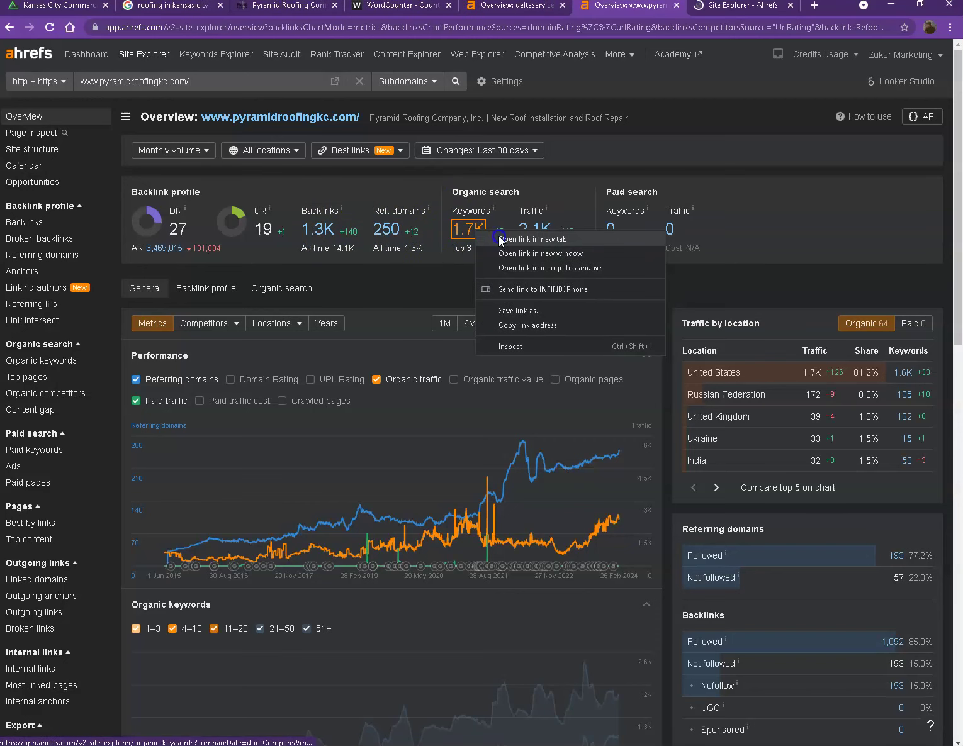
{"action": "left_click", "coordinate": [497, 238]}
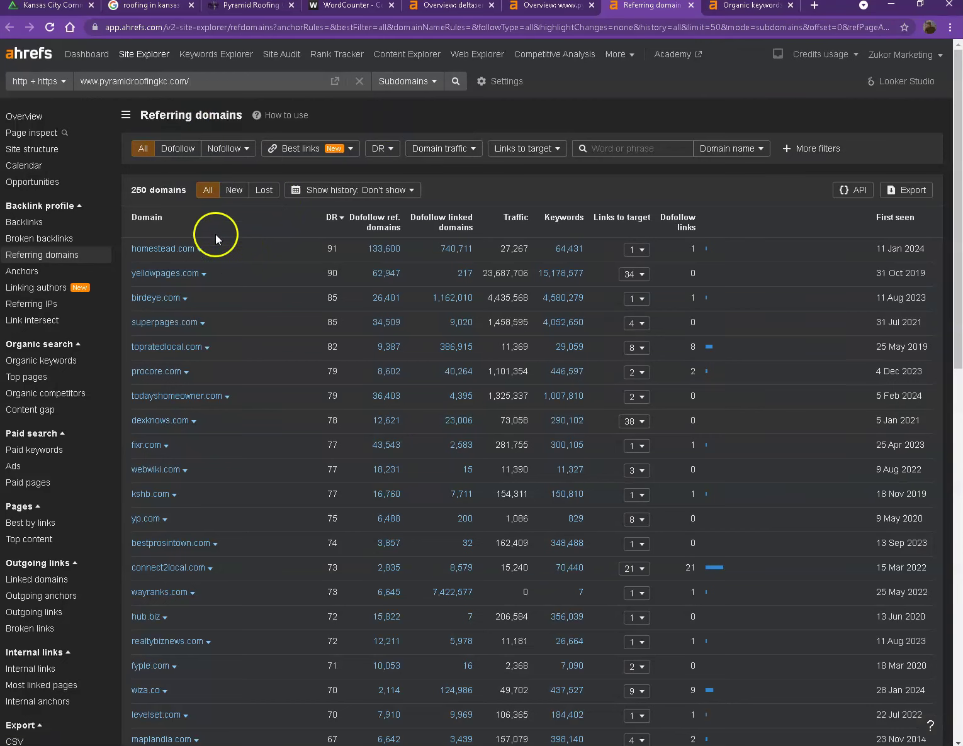
Examine the referring domains list and the organic keywords list of pyramidroofingkc.com.
{"action": "scroll", "coordinate": [218, 306], "scroll_direction": "down", "scroll_amount": 13}
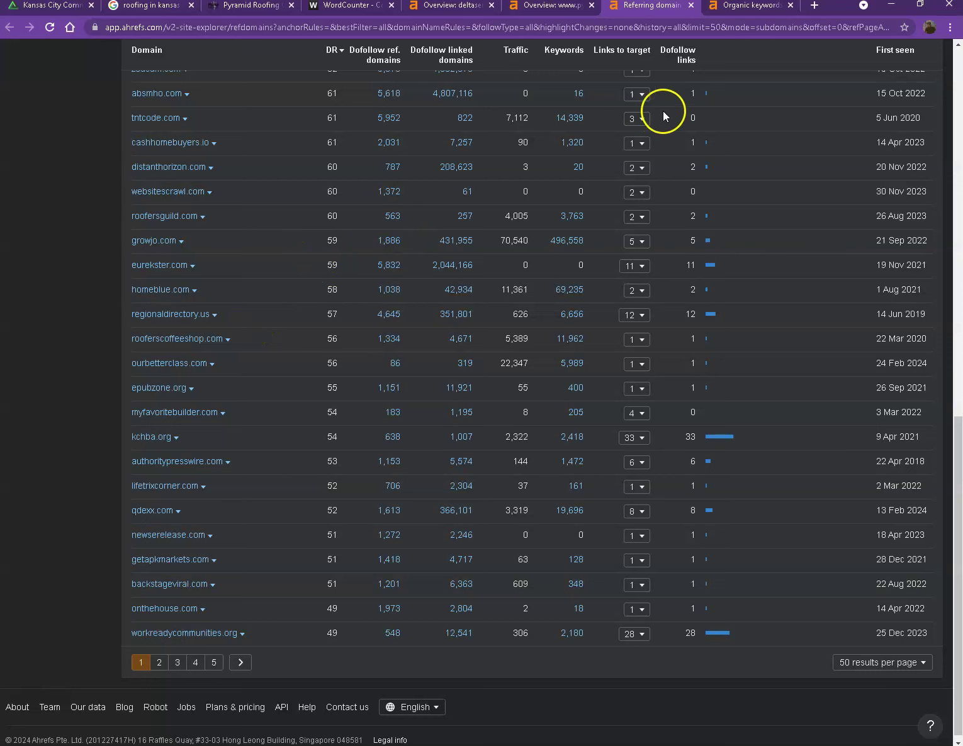
{"action": "left_click", "coordinate": [750, 6]}
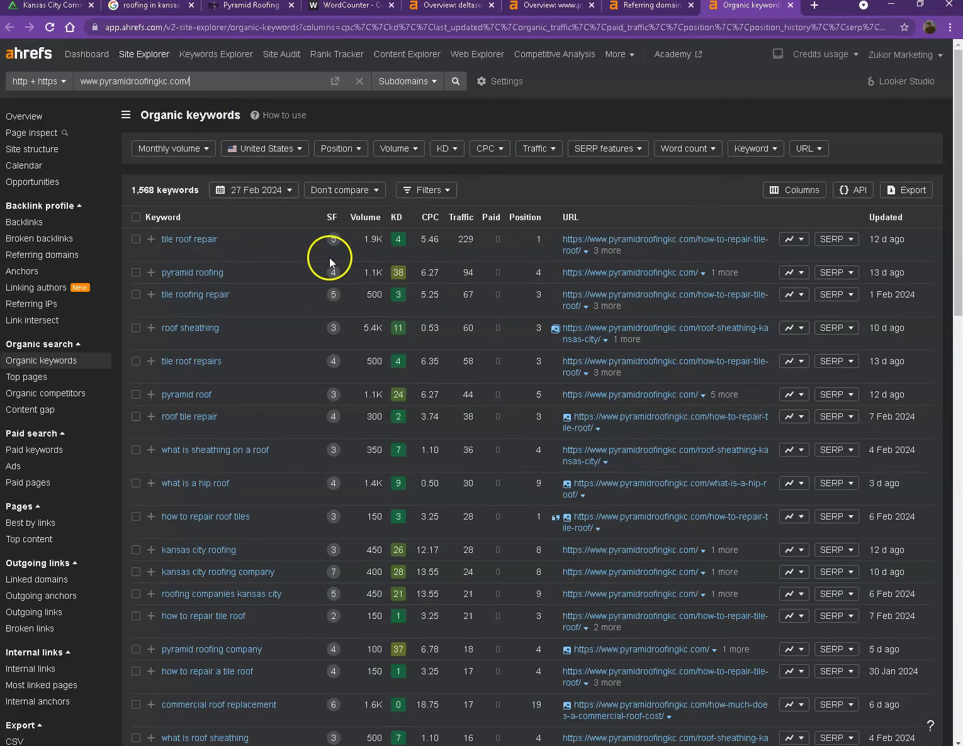
{"action": "scroll", "coordinate": [275, 265], "scroll_direction": "down", "scroll_amount": 9}
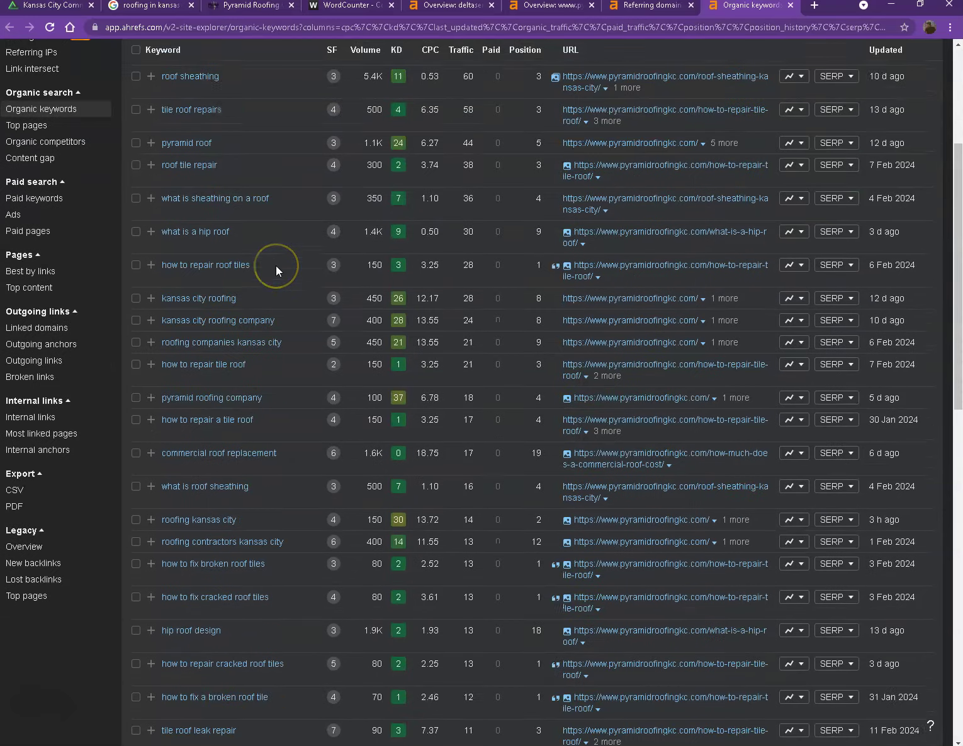
{"action": "scroll", "coordinate": [275, 266], "scroll_direction": "down", "scroll_amount": 7}
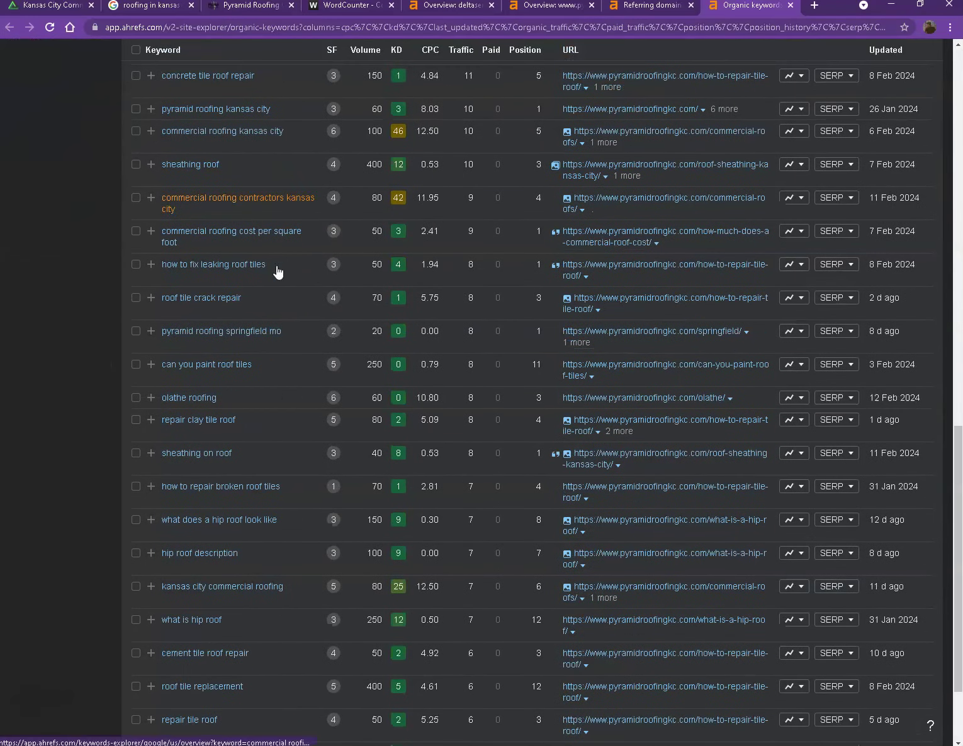
{"action": "scroll", "coordinate": [276, 265], "scroll_direction": "down", "scroll_amount": 2}
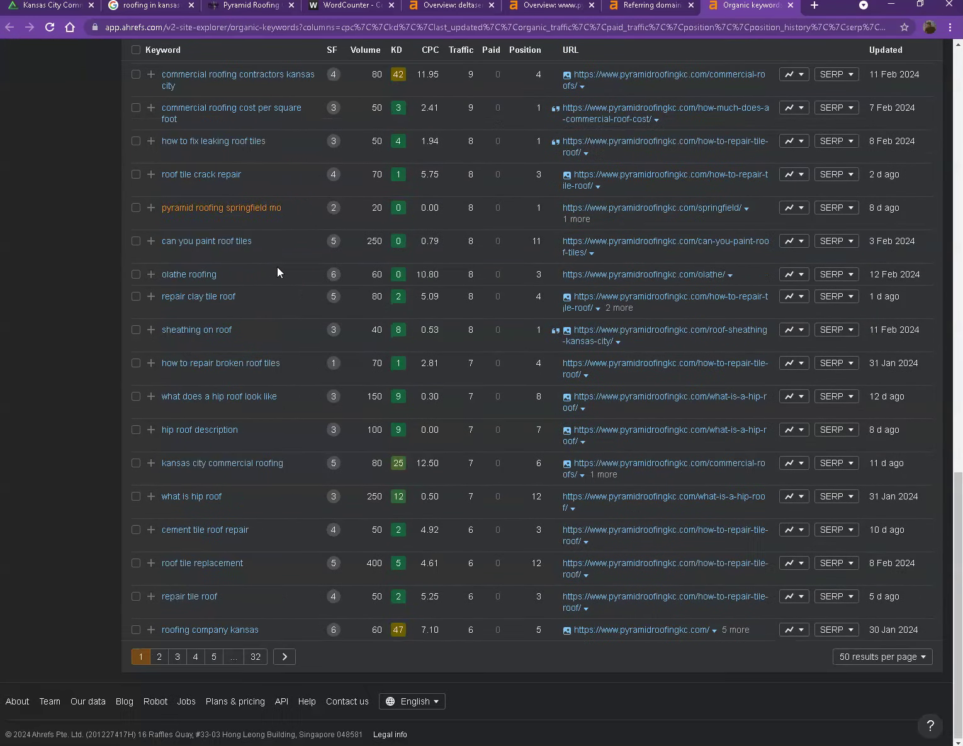
{"action": "scroll", "coordinate": [291, 268], "scroll_direction": "up", "scroll_amount": 2}
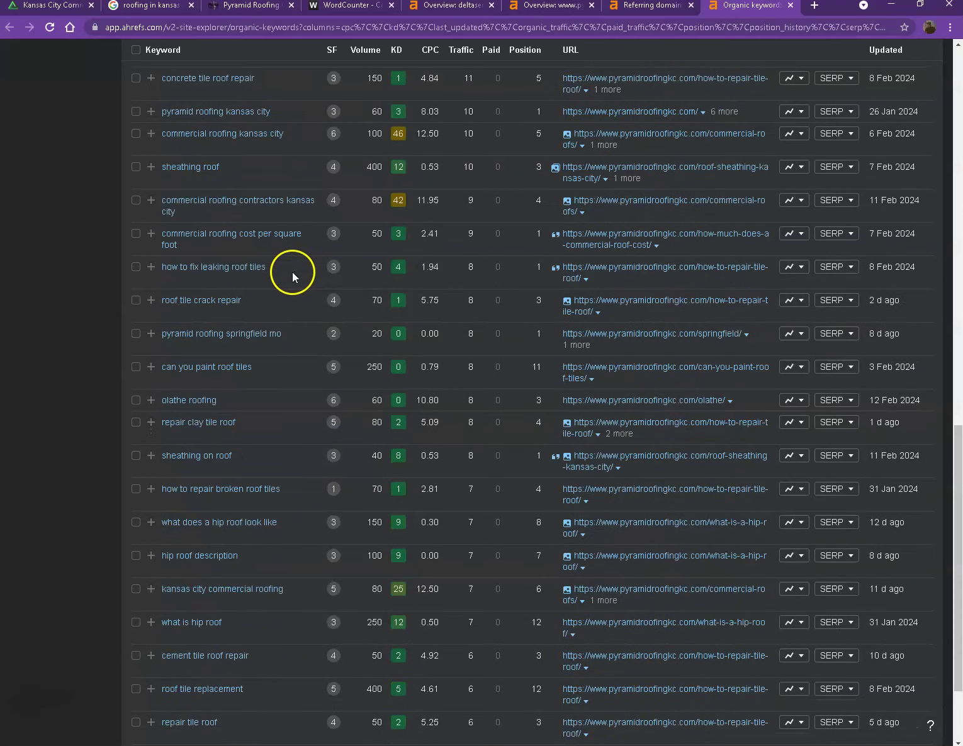
Finish reviewing the pyramidroofingkc.com organic keywords, and close the referring domains and organic keywords reports.
{"action": "scroll", "coordinate": [291, 271], "scroll_direction": "up", "scroll_amount": 2}
{"action": "scroll", "coordinate": [311, 271], "scroll_direction": "up", "scroll_amount": 15}
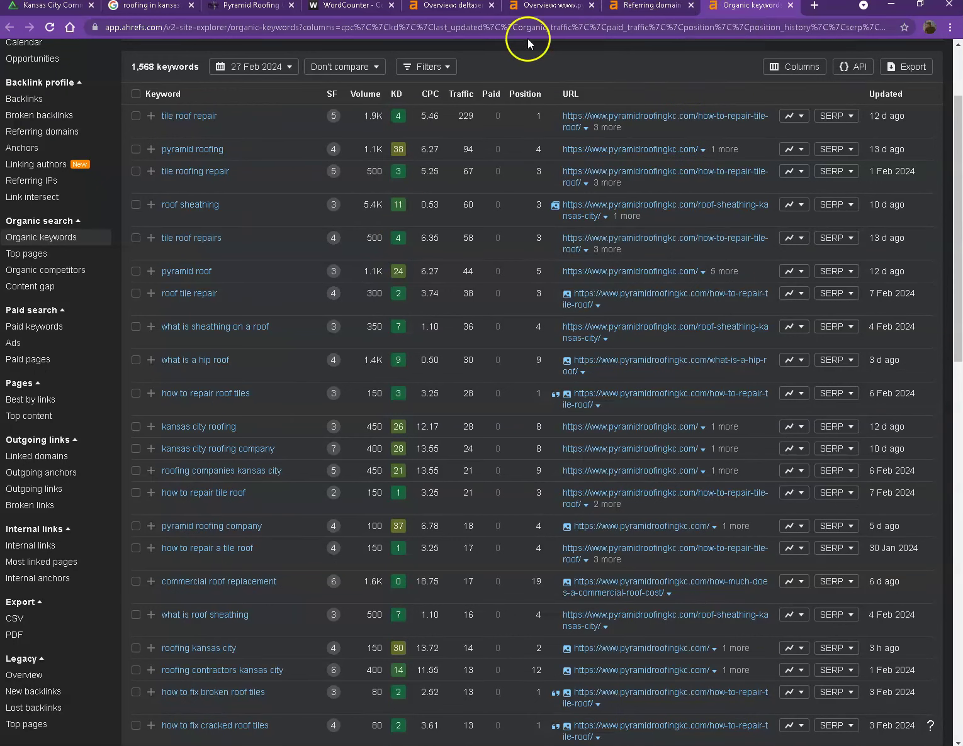
{"action": "left_click", "coordinate": [691, 6]}
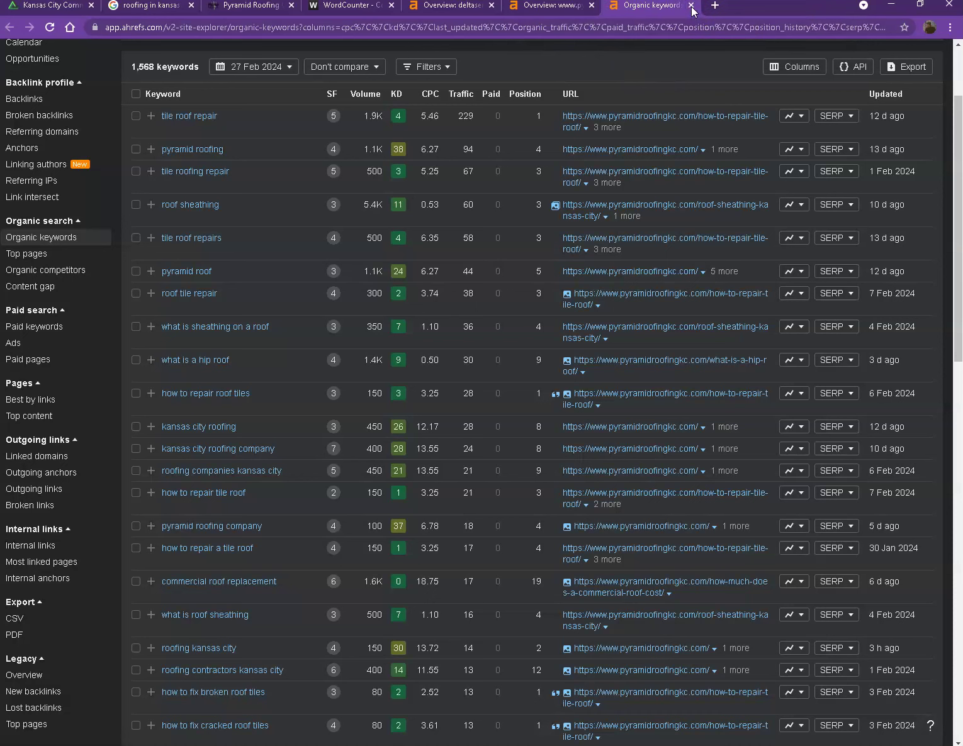
{"action": "left_click", "coordinate": [691, 7]}
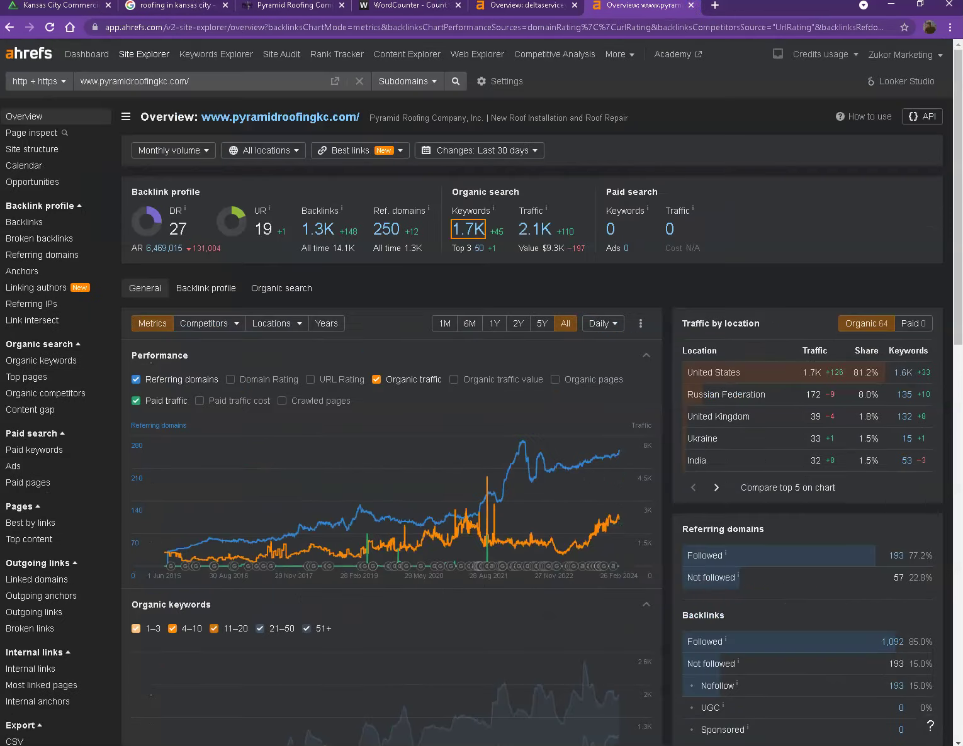
Check the file names of the Emergency Roof Repair and Re-Roof service images on the deltaservices.com homepage without saving them.
{"action": "left_click", "coordinate": [56, 8]}
{"action": "scroll", "coordinate": [384, 346], "scroll_direction": "down", "scroll_amount": 2}
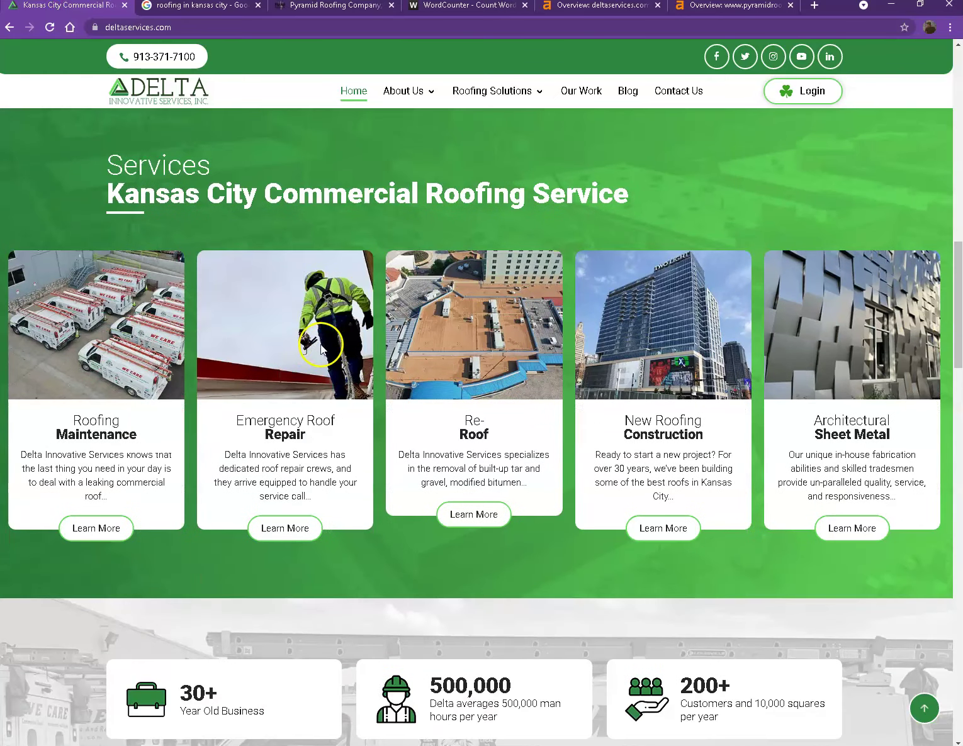
{"action": "right_click", "coordinate": [260, 294]}
{"action": "left_click", "coordinate": [315, 318]}
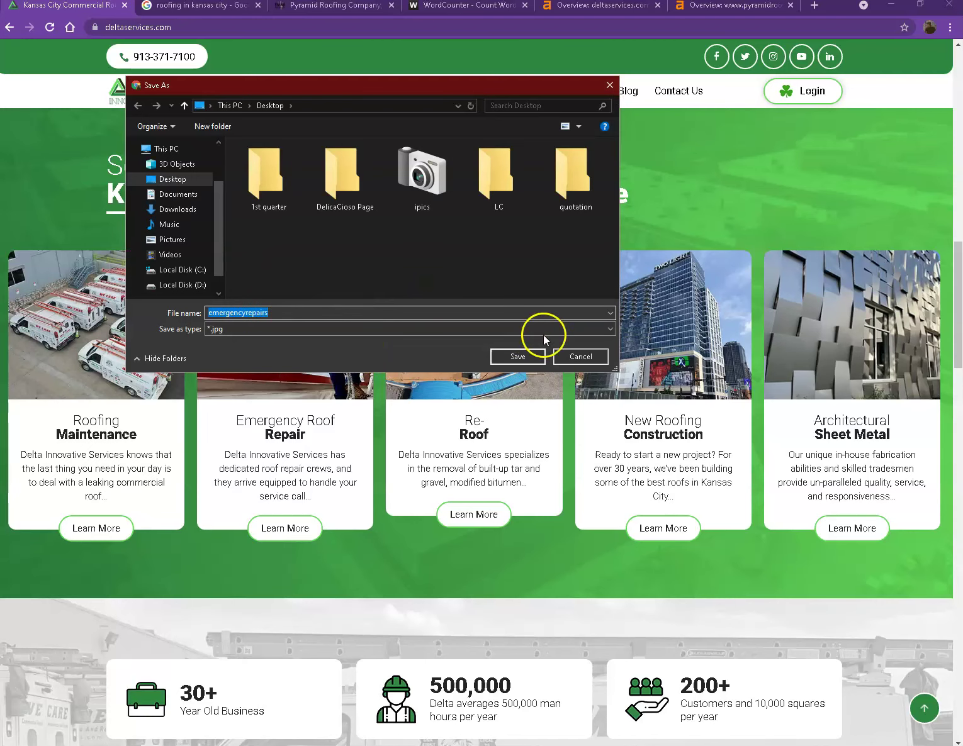
{"action": "left_click", "coordinate": [580, 357]}
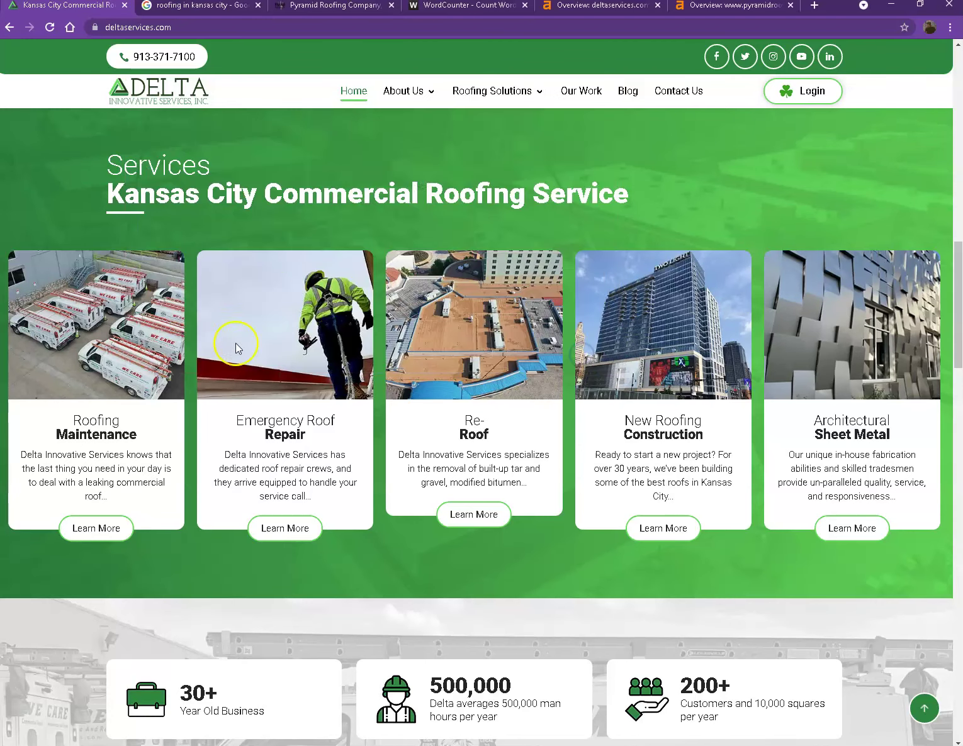
{"action": "right_click", "coordinate": [472, 294]}
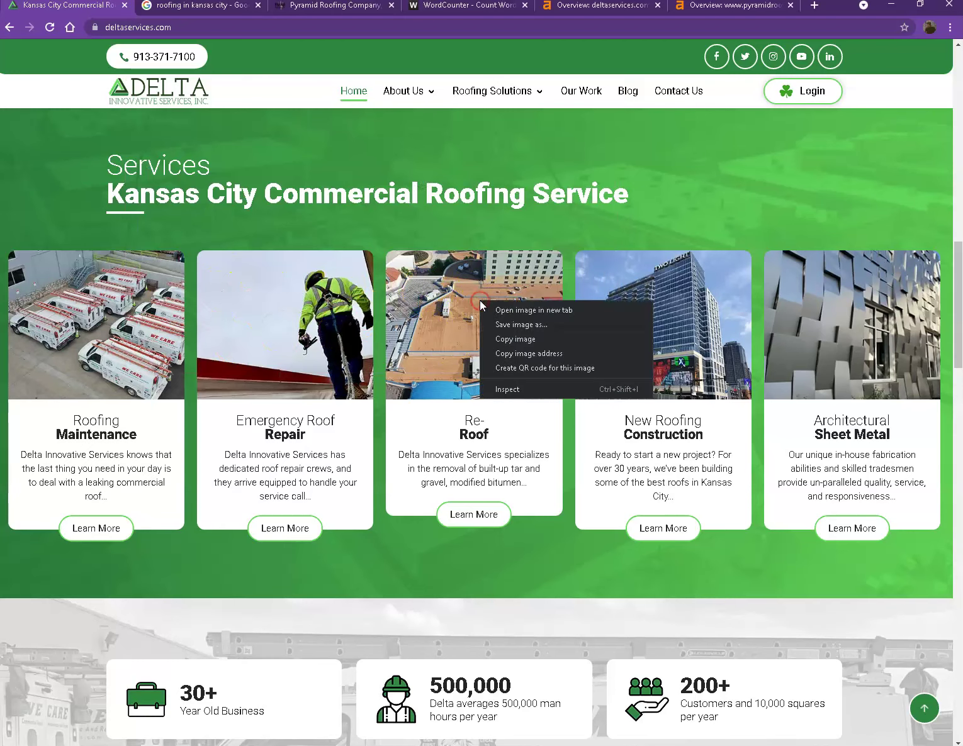
{"action": "left_click", "coordinate": [522, 323]}
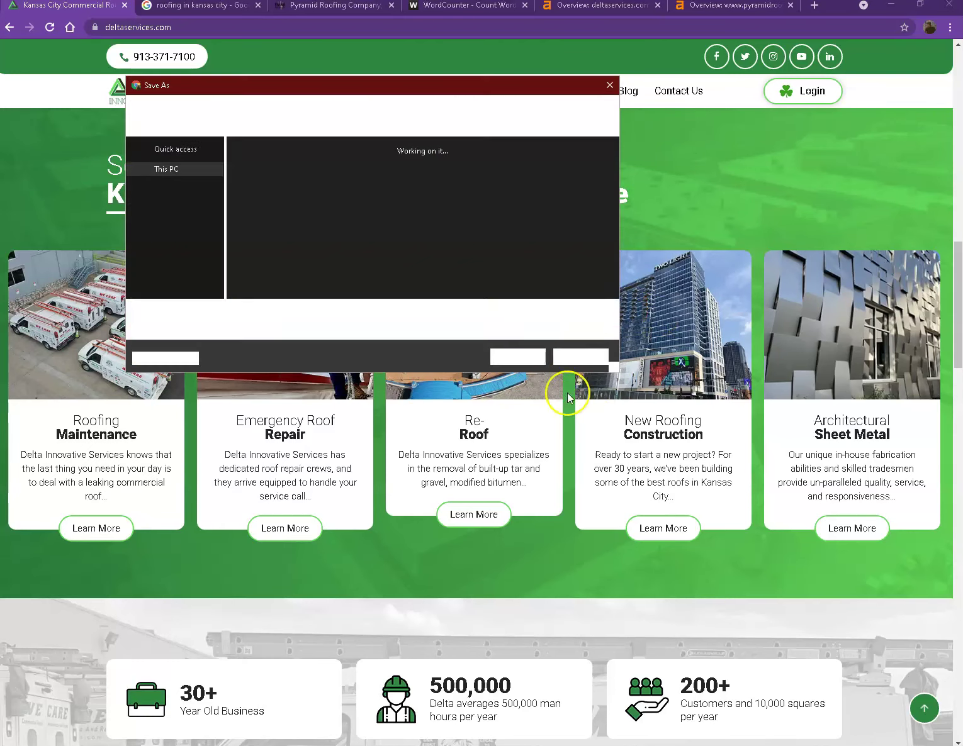
{"action": "left_click", "coordinate": [590, 356]}
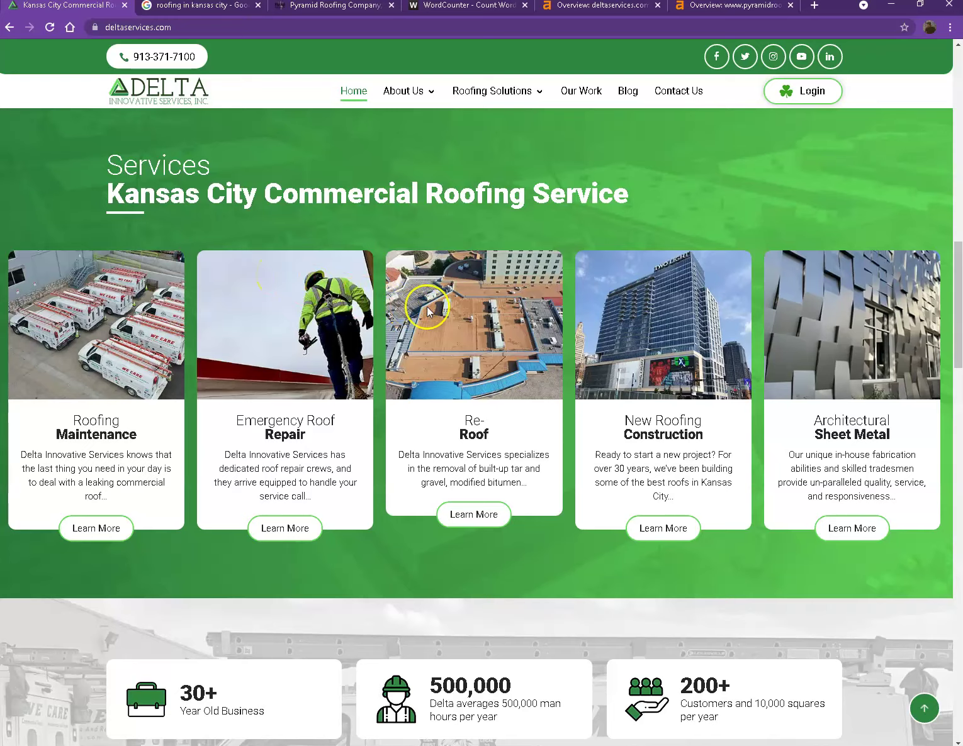
Inspect the aerial roof image beside the Roof Building Experts text on the deltaservices.com homepage.
{"action": "scroll", "coordinate": [428, 309], "scroll_direction": "up", "scroll_amount": 1}
{"action": "scroll", "coordinate": [428, 309], "scroll_direction": "up", "scroll_amount": 5}
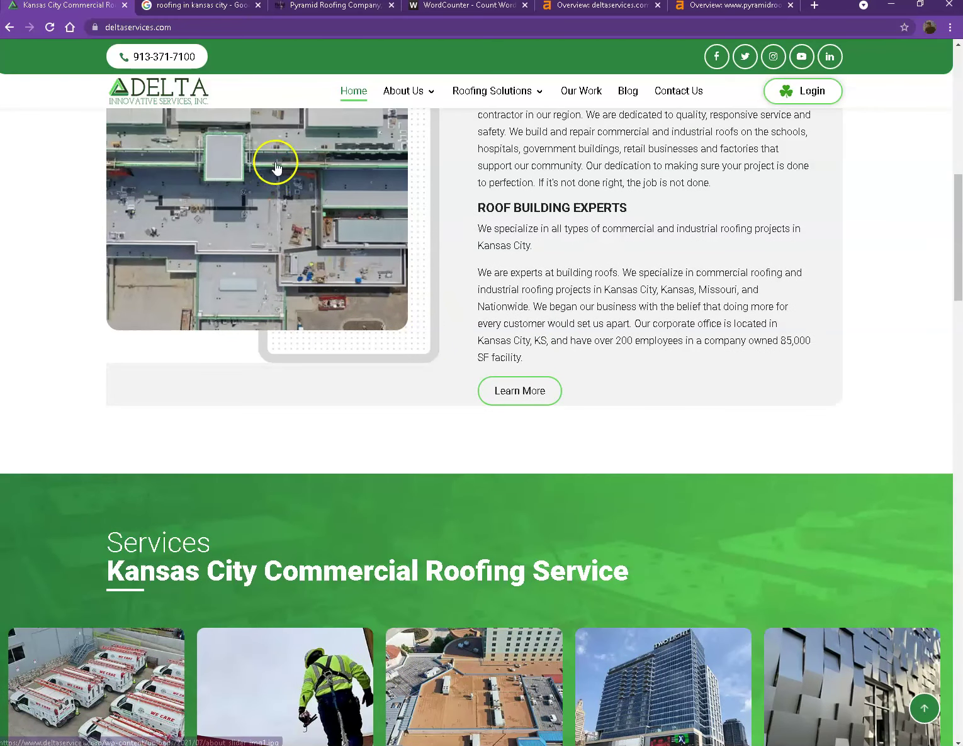
{"action": "right_click", "coordinate": [275, 165]}
{"action": "left_click", "coordinate": [58, 220]}
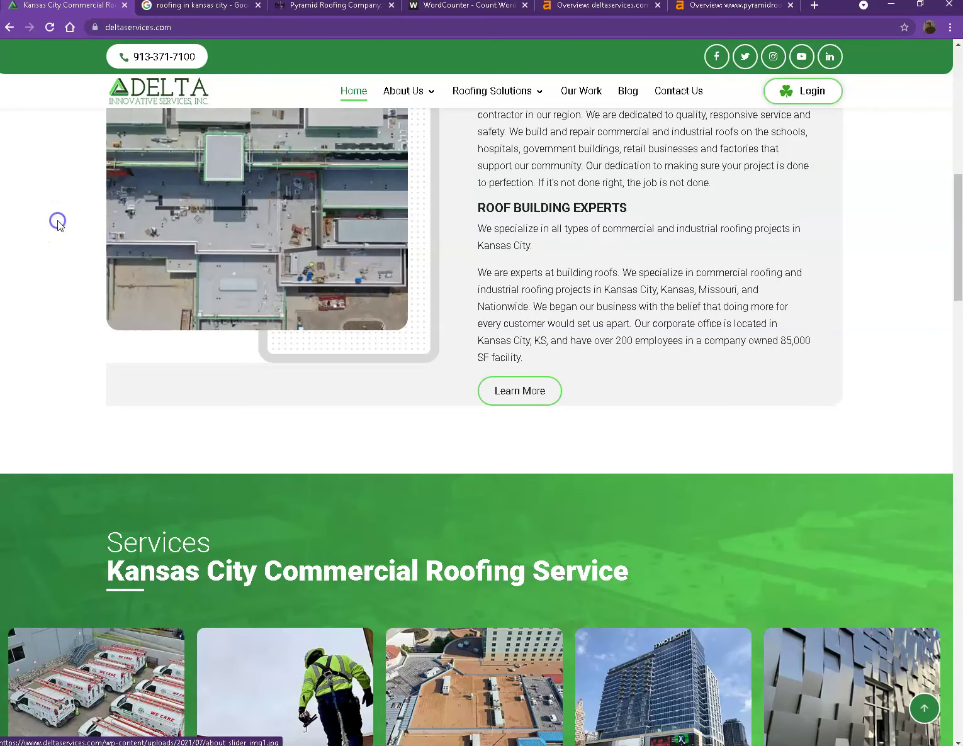
Review the Kansas City Commercial Roofing Service section and glance at the Google results for "roofing in kansas city".
{"action": "scroll", "coordinate": [101, 290], "scroll_direction": "down", "scroll_amount": 5}
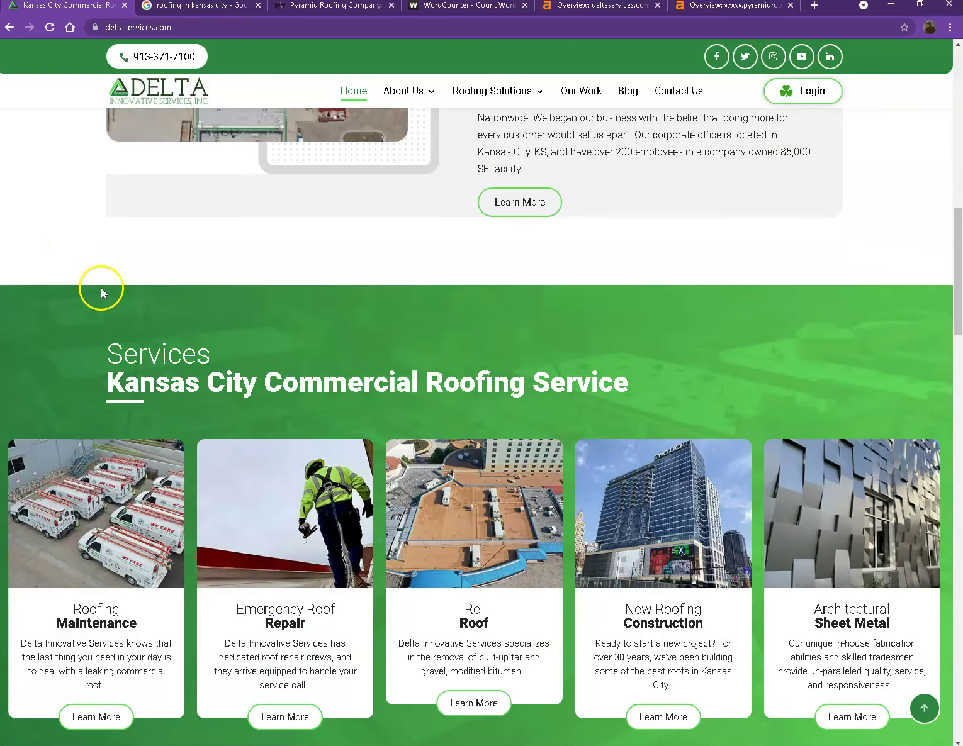
{"action": "scroll", "coordinate": [101, 292], "scroll_direction": "down", "scroll_amount": 1}
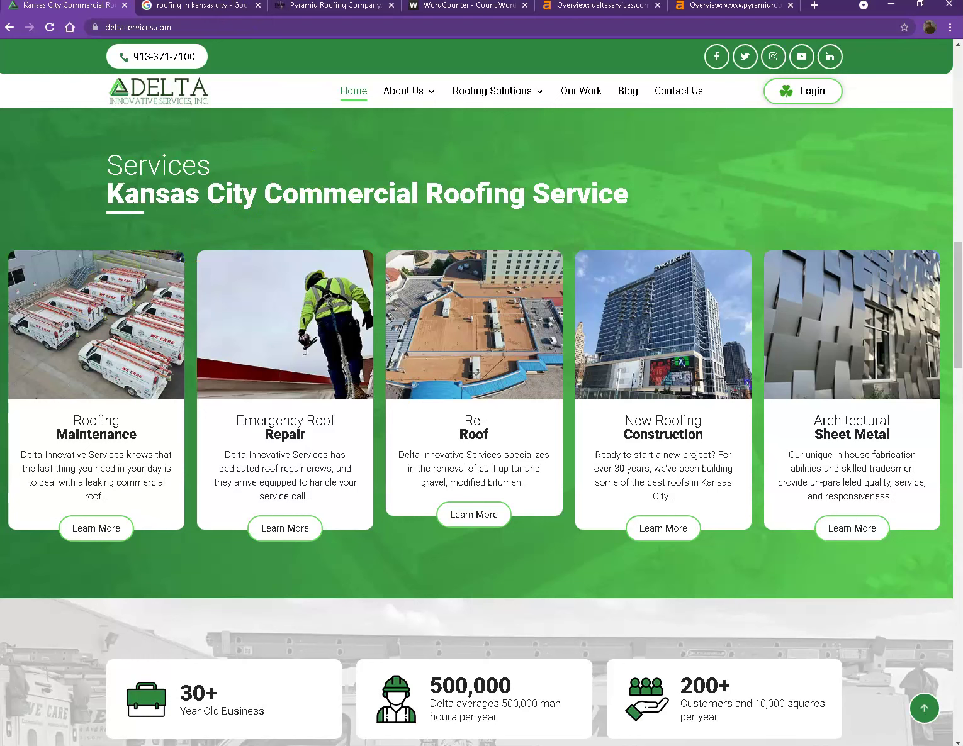
{"action": "left_click", "coordinate": [192, 8]}
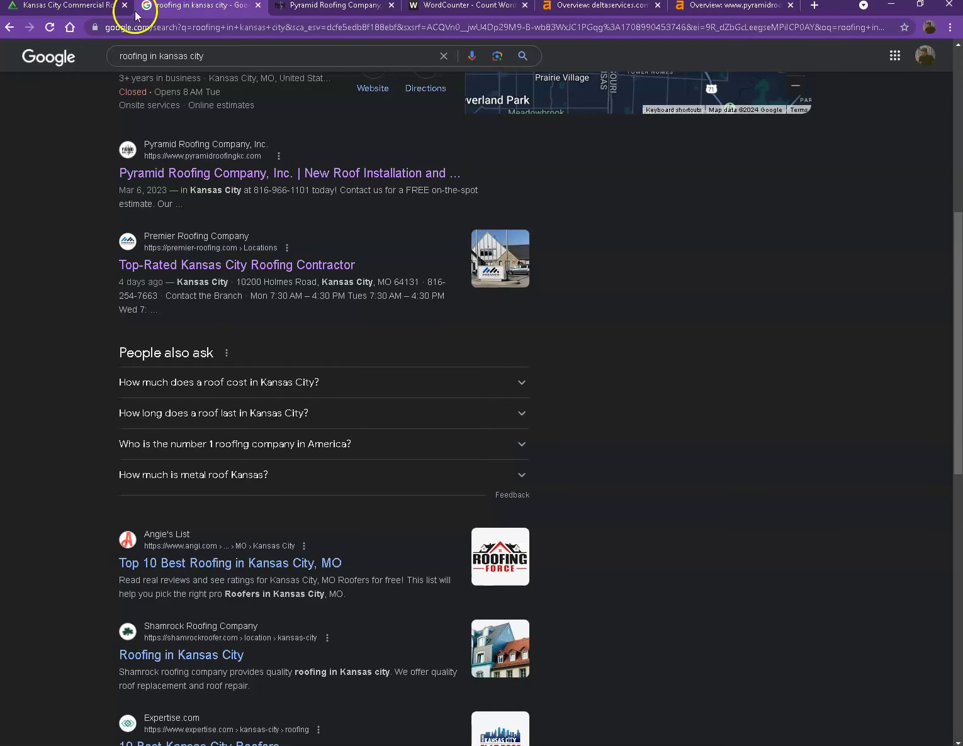
{"action": "left_click", "coordinate": [53, 9]}
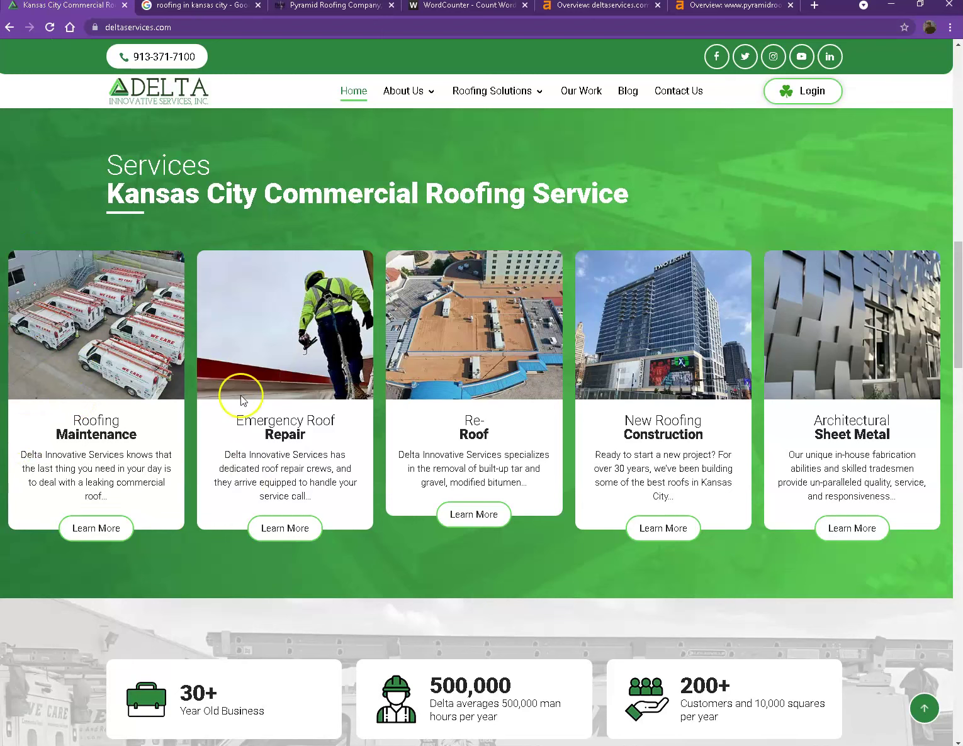